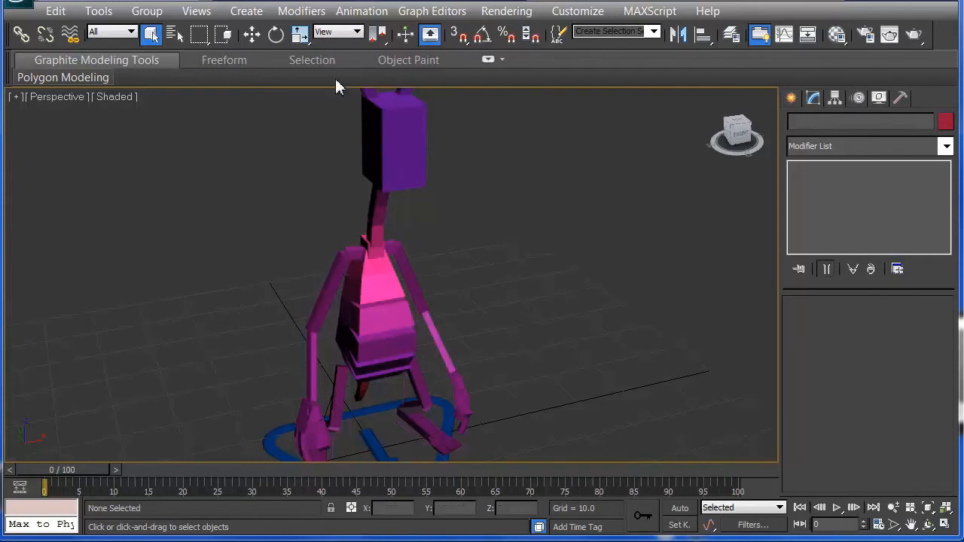
- Select the alien's head and enable Use Custom Mesh in its hub settings
mouse_move(336, 79)
click(404, 147)
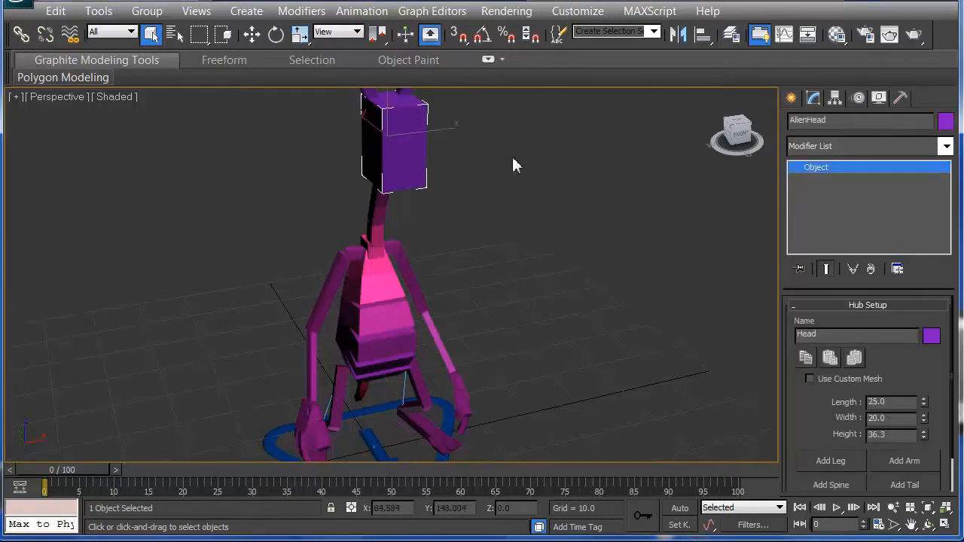
click(833, 99)
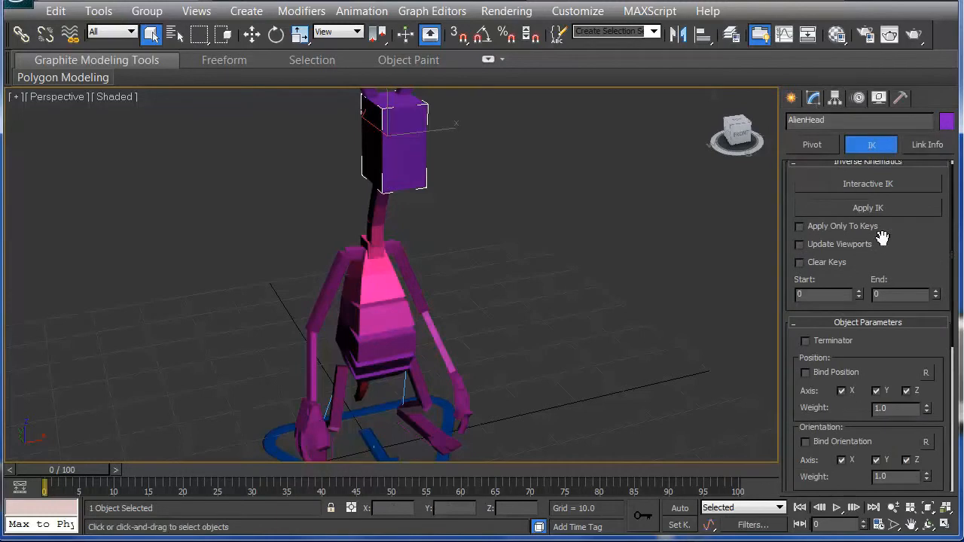
click(813, 98)
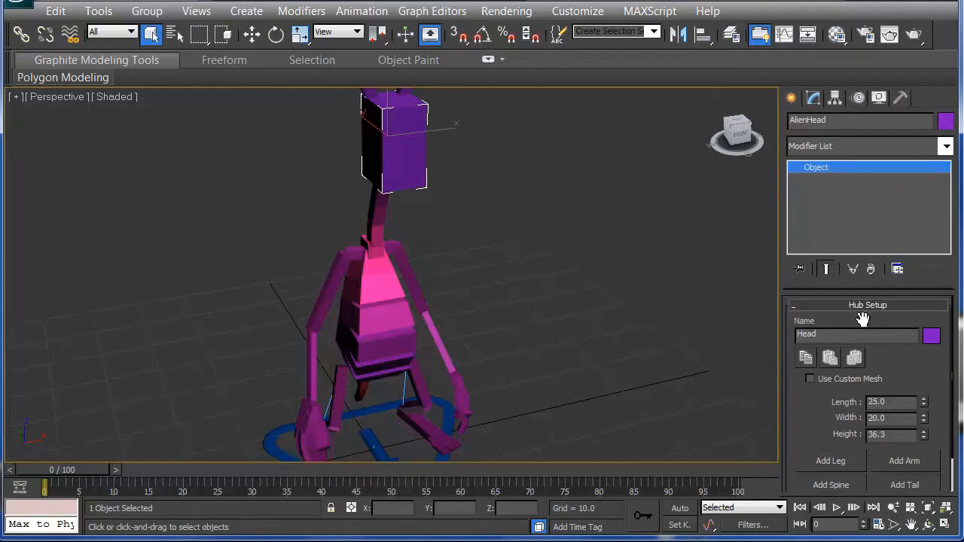
mouse_move(814, 406)
mouse_down()
mouse_move(818, 382)
mouse_move(810, 422)
mouse_move(801, 405)
mouse_up()
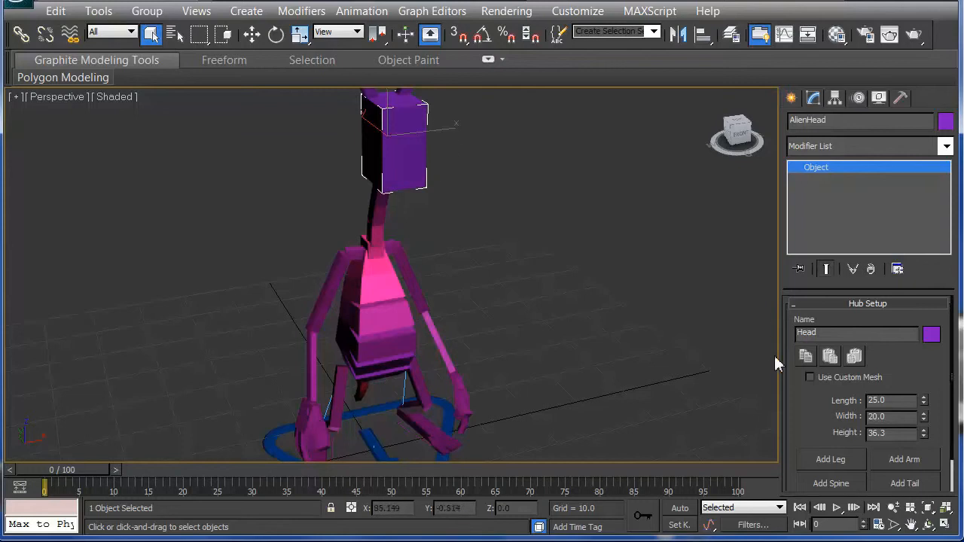
click(809, 378)
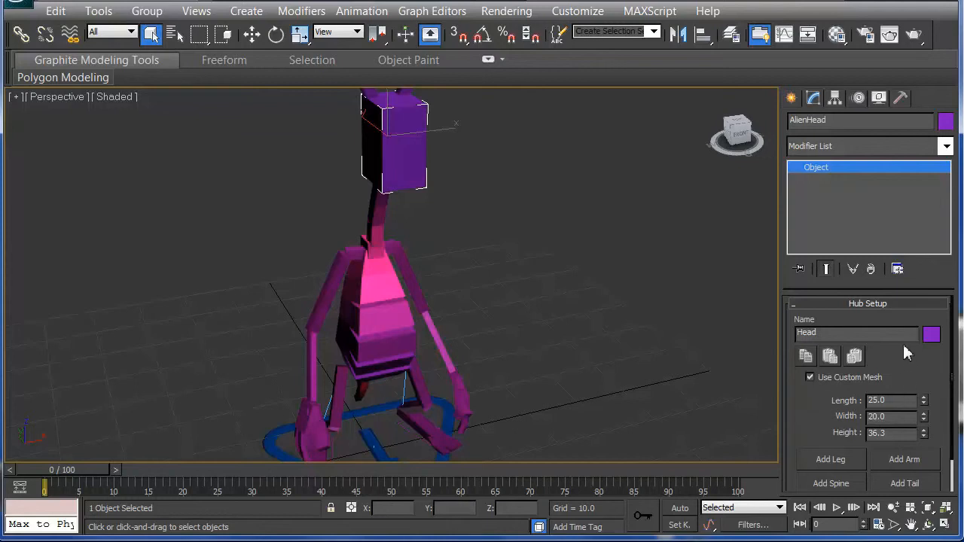
mouse_move(817, 401)
mouse_down()
mouse_move(826, 297)
mouse_move(817, 407)
mouse_up()
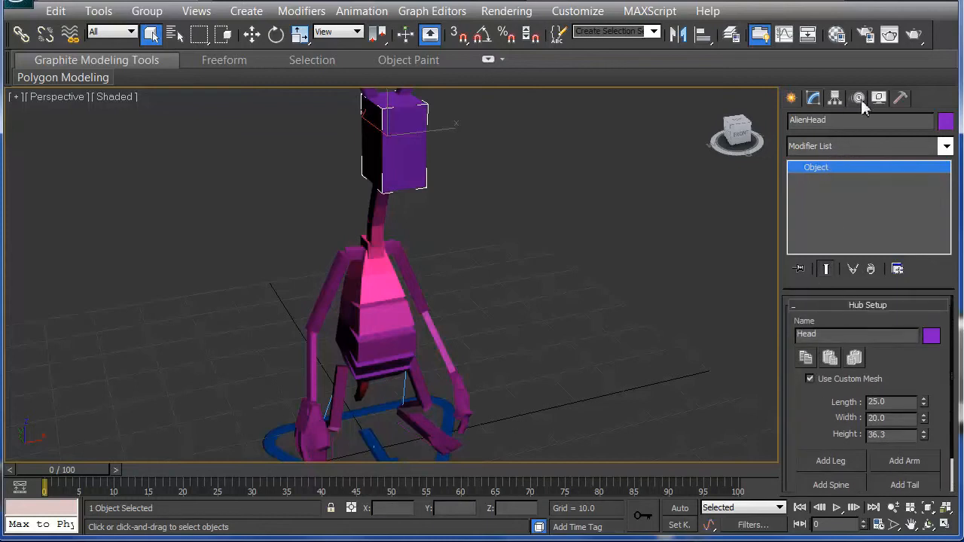
- Apply a TurboSmooth modifier to the alien's head
click(926, 124)
click(831, 103)
click(815, 101)
click(945, 146)
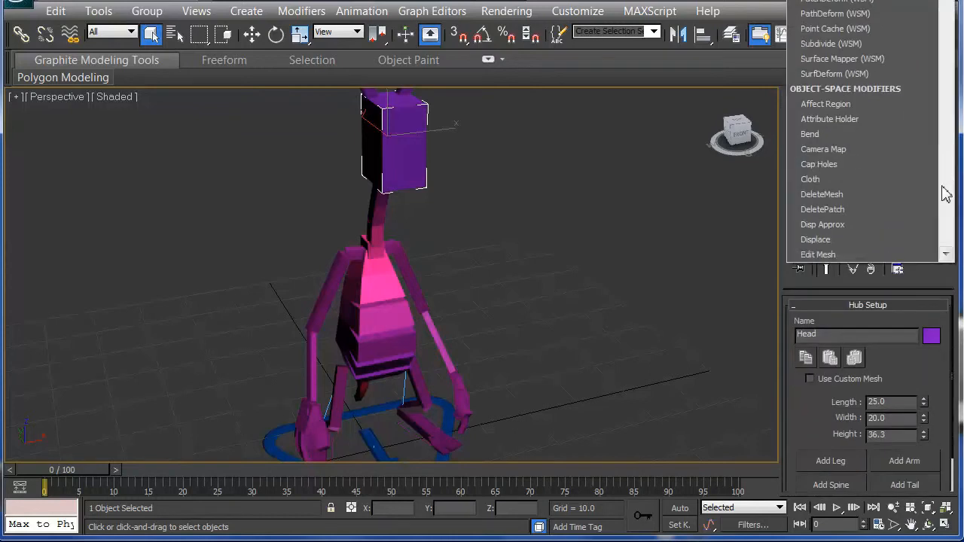
scroll(928, 119, down, 15)
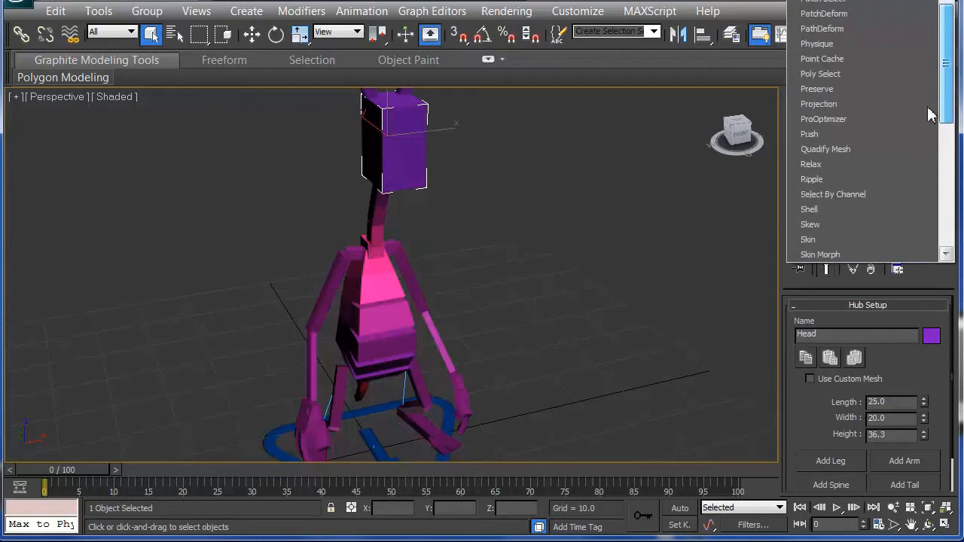
scroll(927, 119, down, 7)
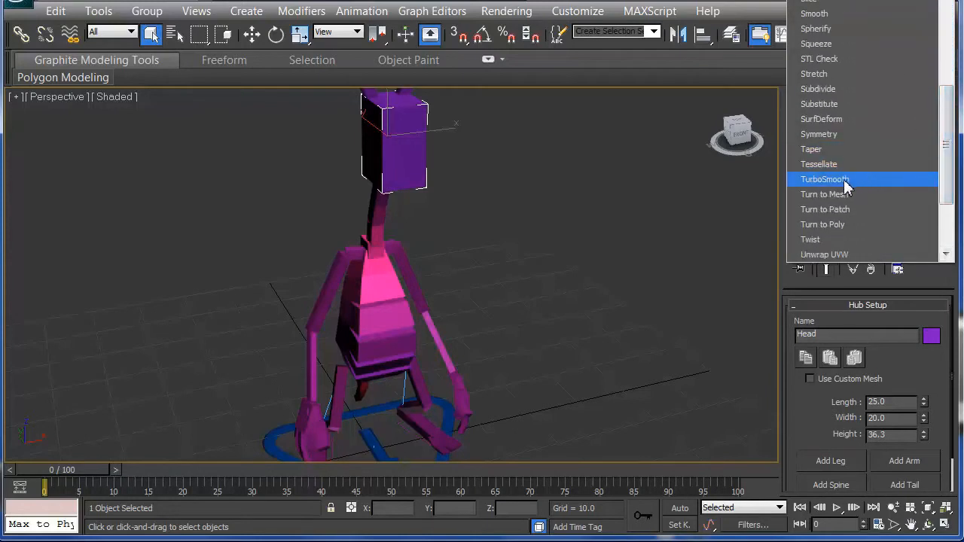
click(831, 183)
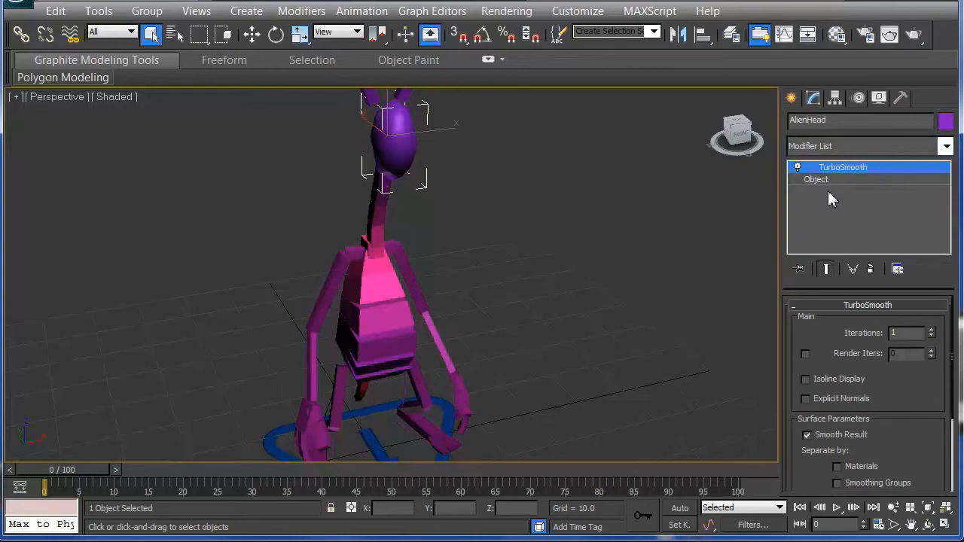
- Scale the smoothed head up non-uniformly along its axes to make it wider, deeper and taller
click(467, 168)
click(394, 146)
key(r)
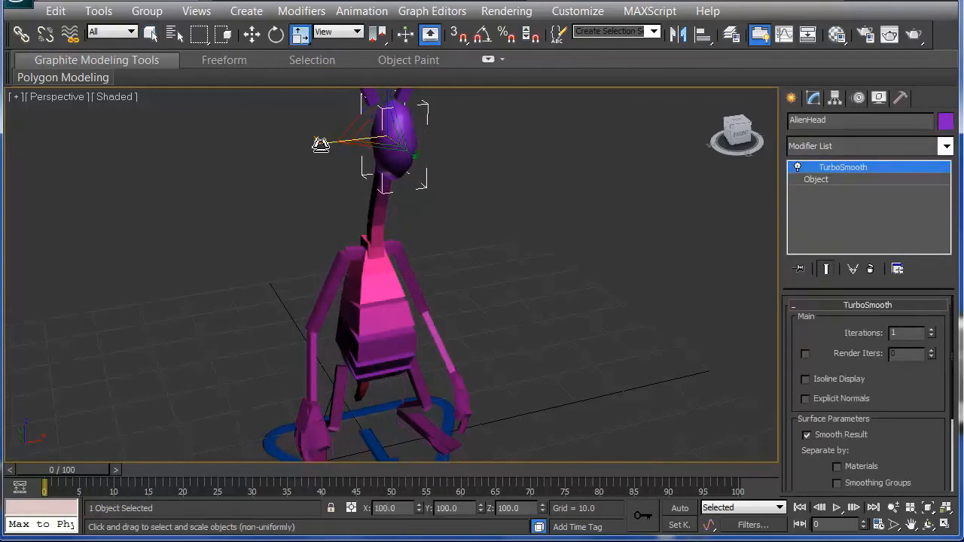
drag(320, 145, 339, 161)
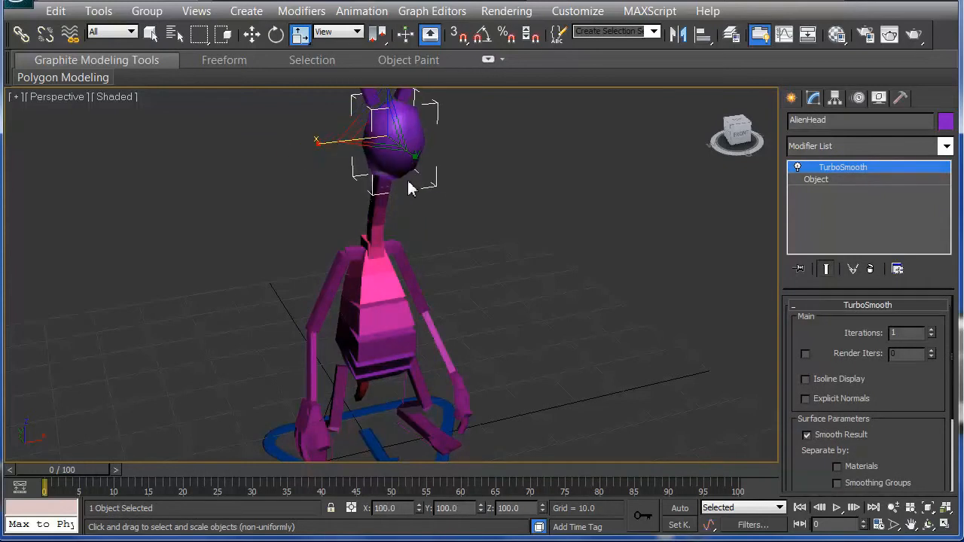
alt+middle_drag(467, 235, 480, 267)
scroll(465, 226, up, 2)
drag(404, 154, 406, 140)
drag(332, 236, 324, 231)
drag(427, 256, 430, 261)
alt+middle_drag(497, 230, 527, 230)
click(517, 247)
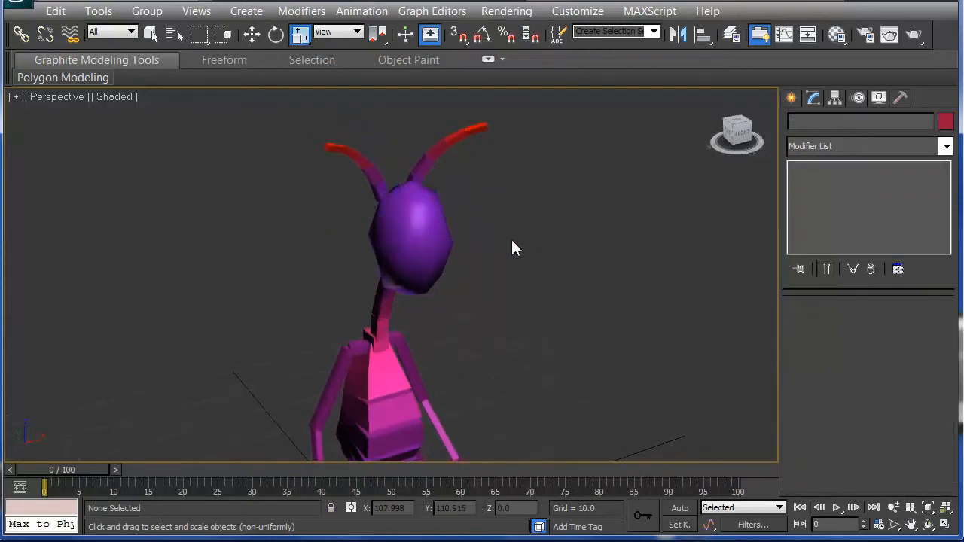
alt+middle_drag(464, 218, 469, 215)
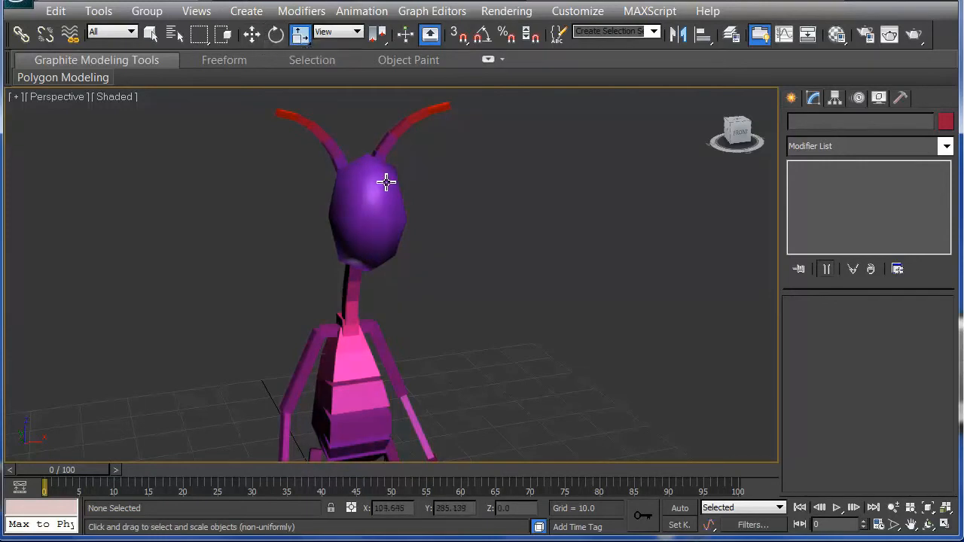
- Create three spheres with AutoGrid on the front of the head: two eyes and a nose with a radius of about 2.1
click(252, 12)
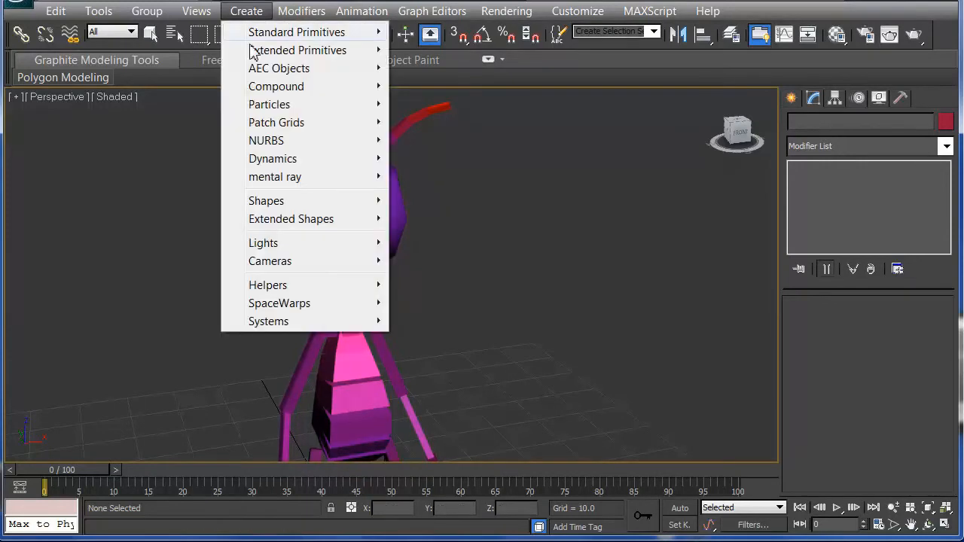
mouse_move(198, 12)
mouse_move(246, 12)
mouse_move(269, 34)
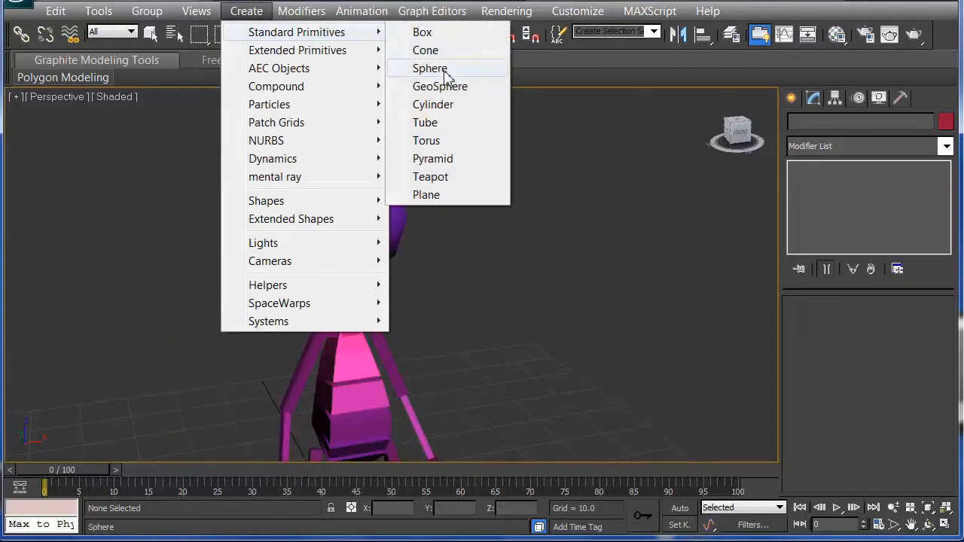
click(445, 75)
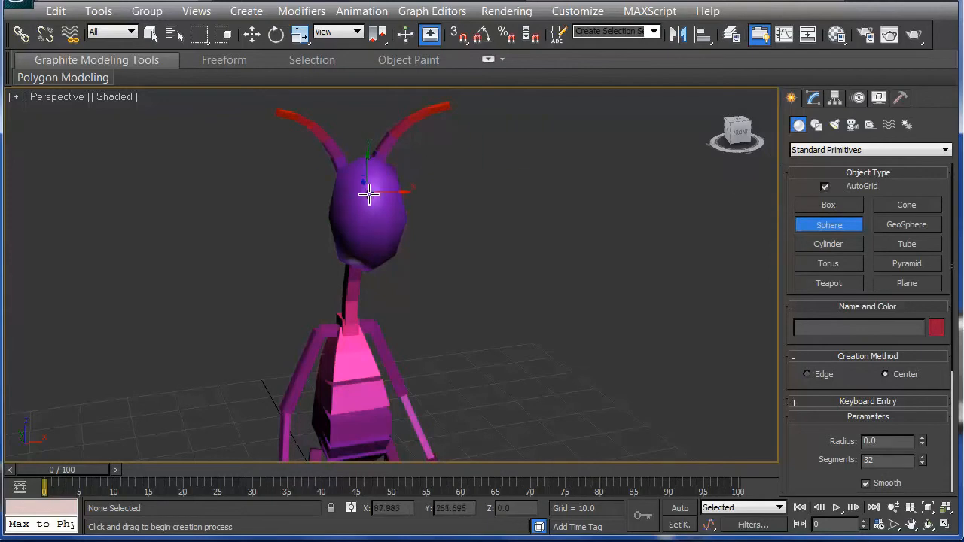
drag(366, 200, 384, 190)
alt+middle_drag(454, 223, 405, 198)
drag(400, 197, 392, 231)
mouse_move(515, 209)
alt+middle_down()
mouse_move(520, 217)
mouse_move(502, 220)
mouse_move(517, 228)
mouse_move(517, 211)
alt+middle_up()
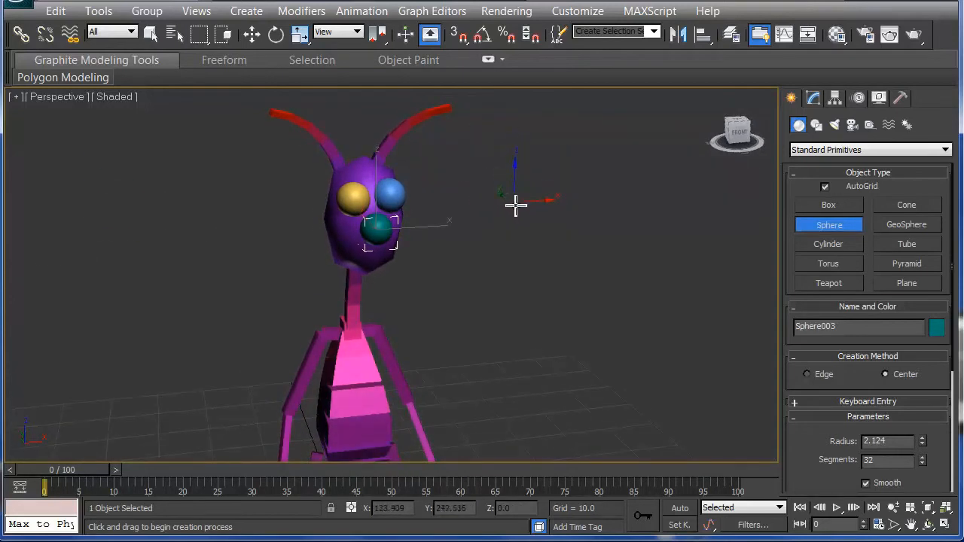
key(w)
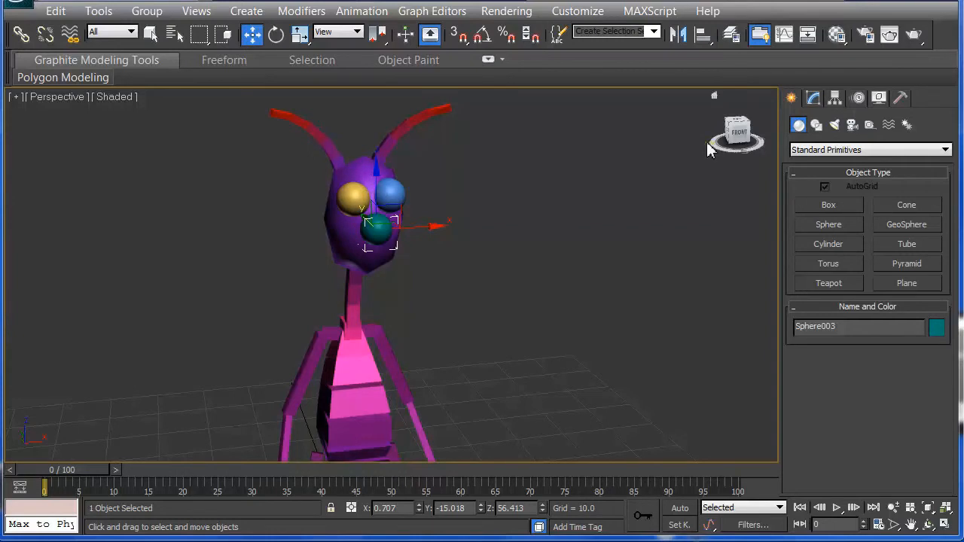
- Select the alien's head and add an Edit Poly modifier above TurboSmooth
click(365, 178)
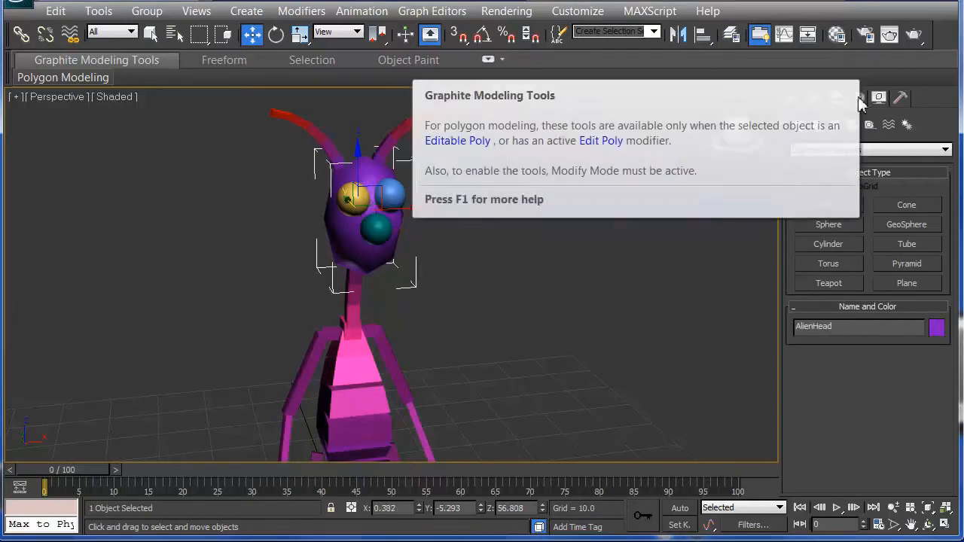
click(813, 99)
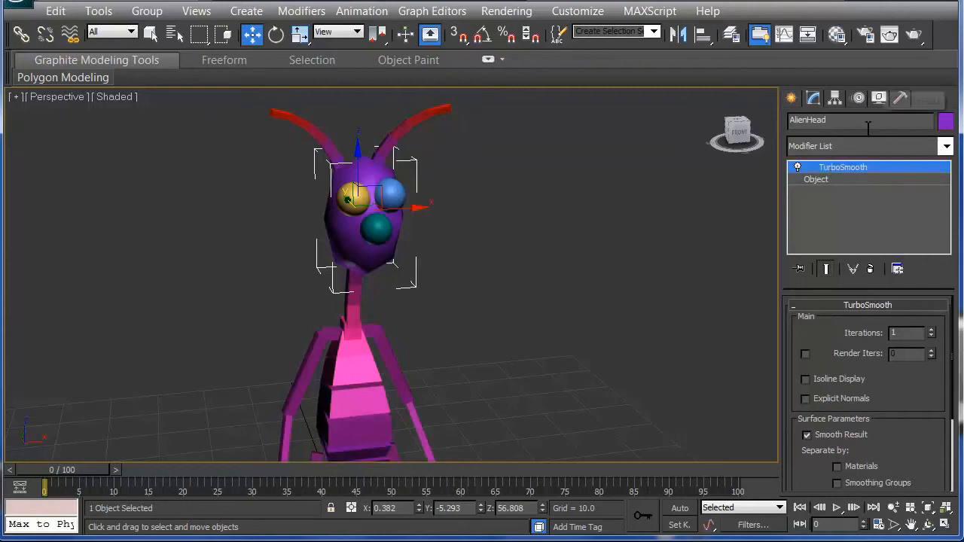
click(879, 147)
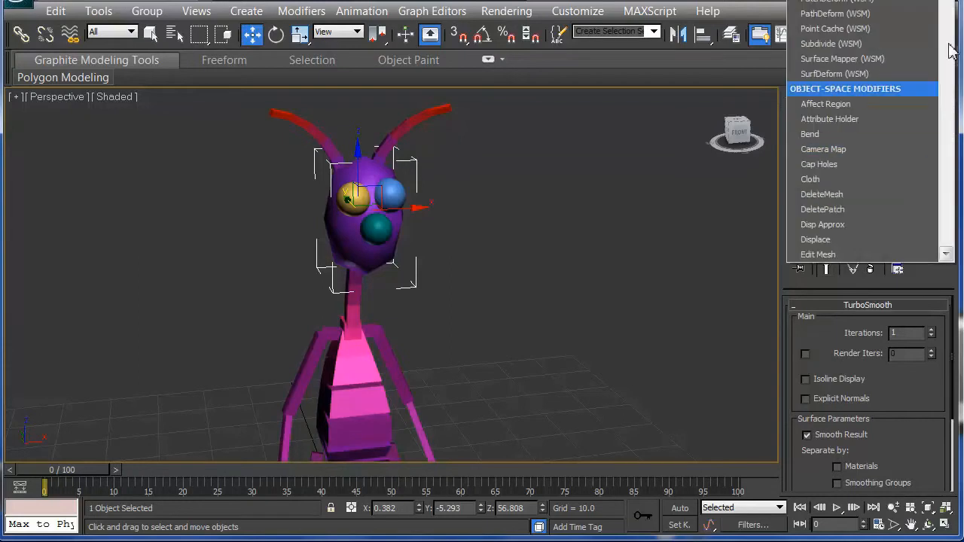
scroll(840, 131, down, 4)
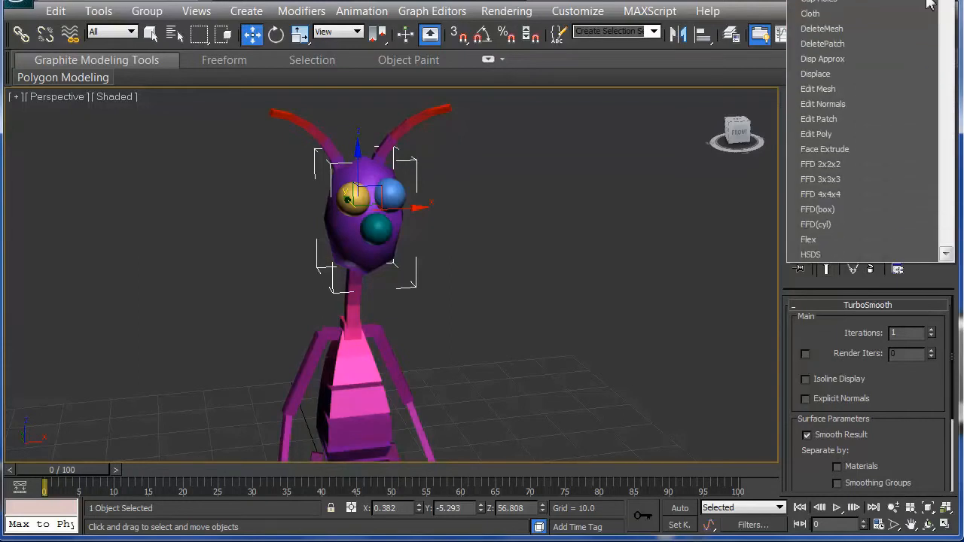
click(821, 134)
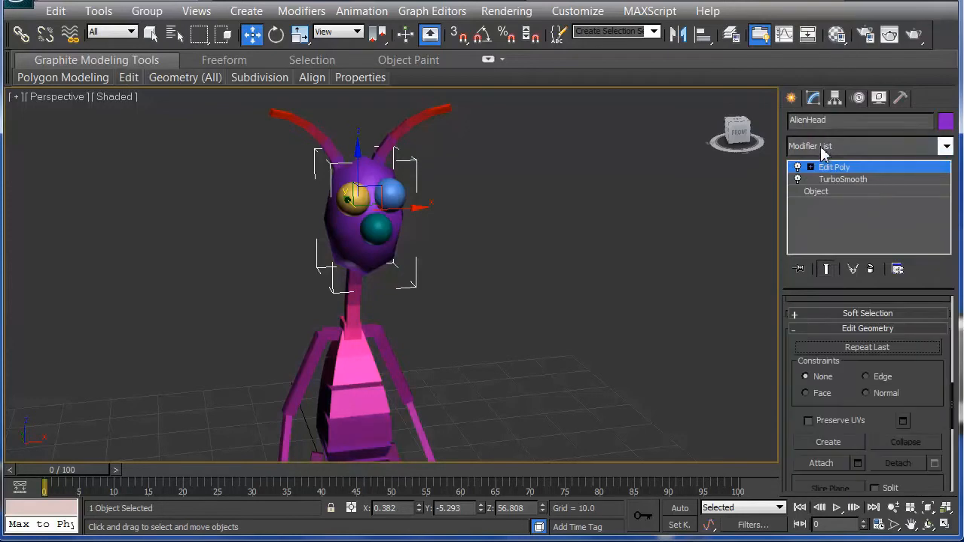
- Attach the two eye spheres and the nose sphere to the head mesh
drag(941, 381, 939, 318)
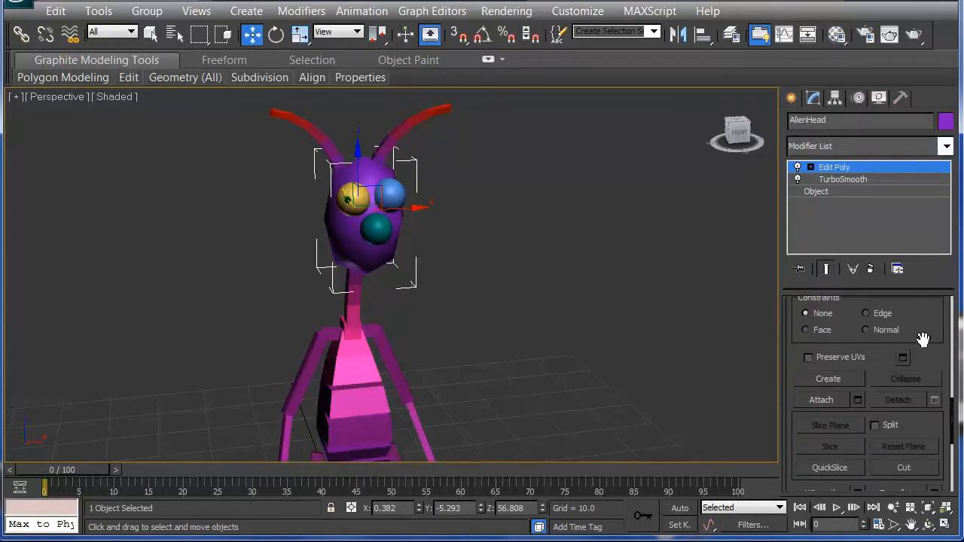
click(822, 400)
click(359, 201)
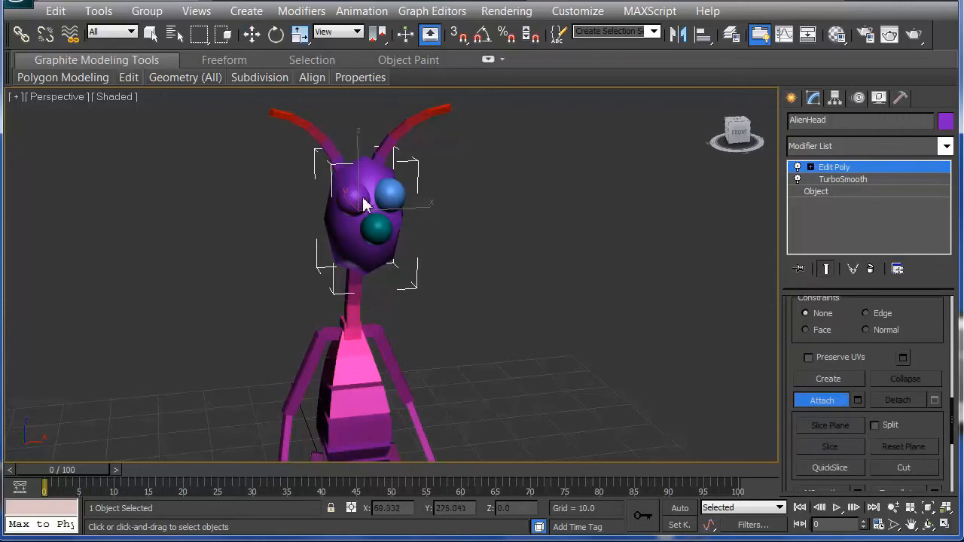
click(388, 192)
click(378, 230)
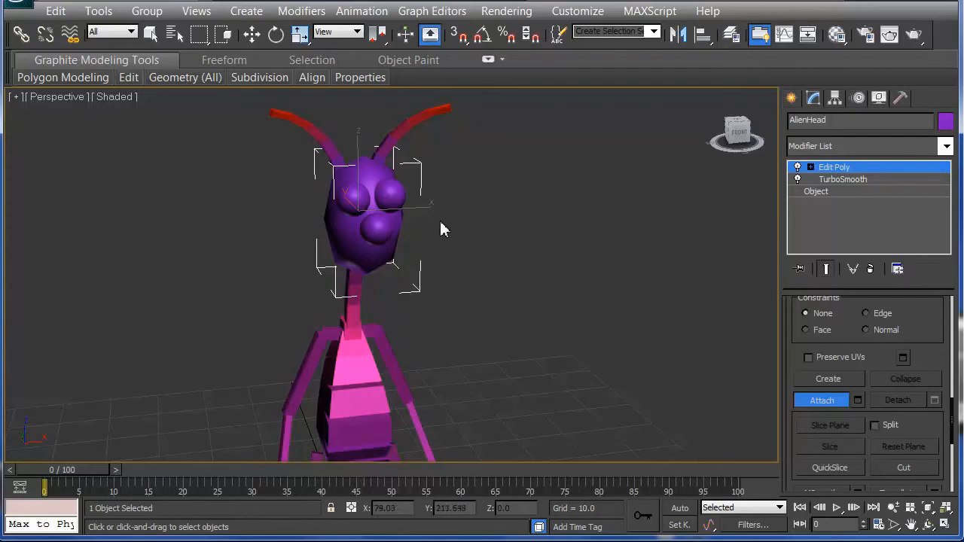
- Collapse the head's entire modifier stack into its base object and deselect the head
right_click(839, 212)
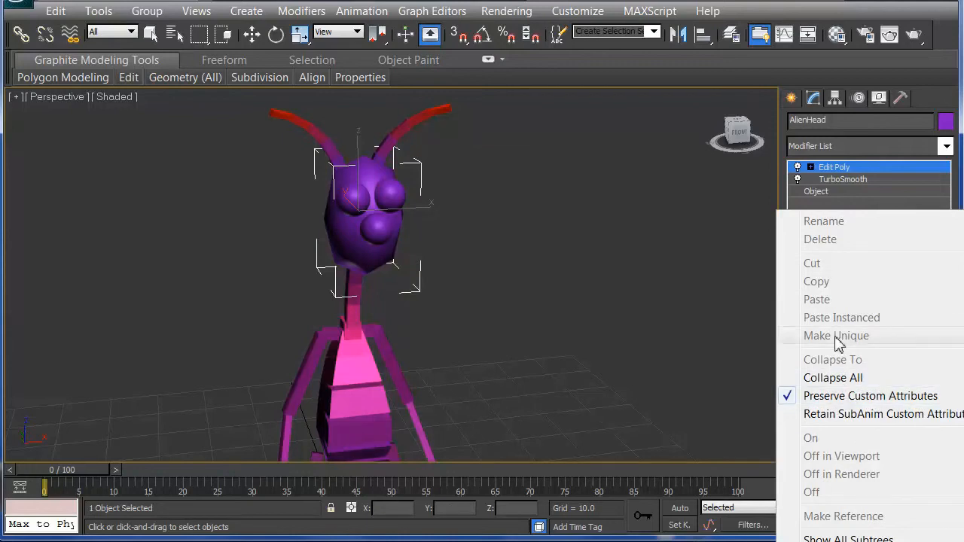
click(849, 379)
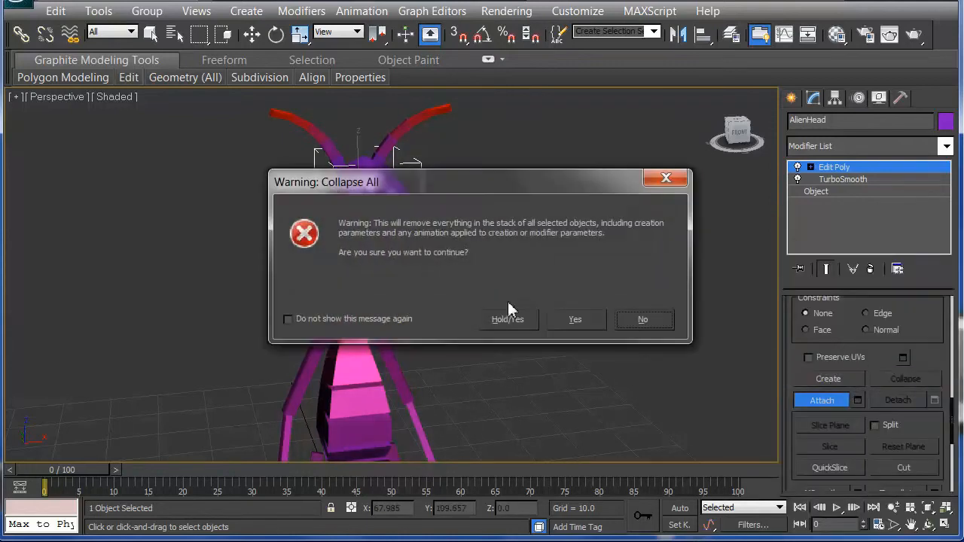
click(570, 322)
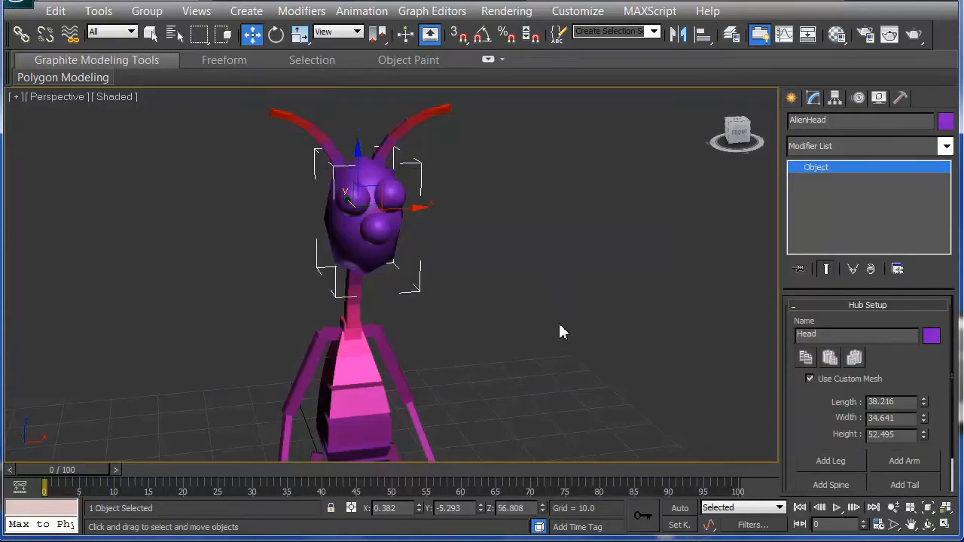
click(463, 265)
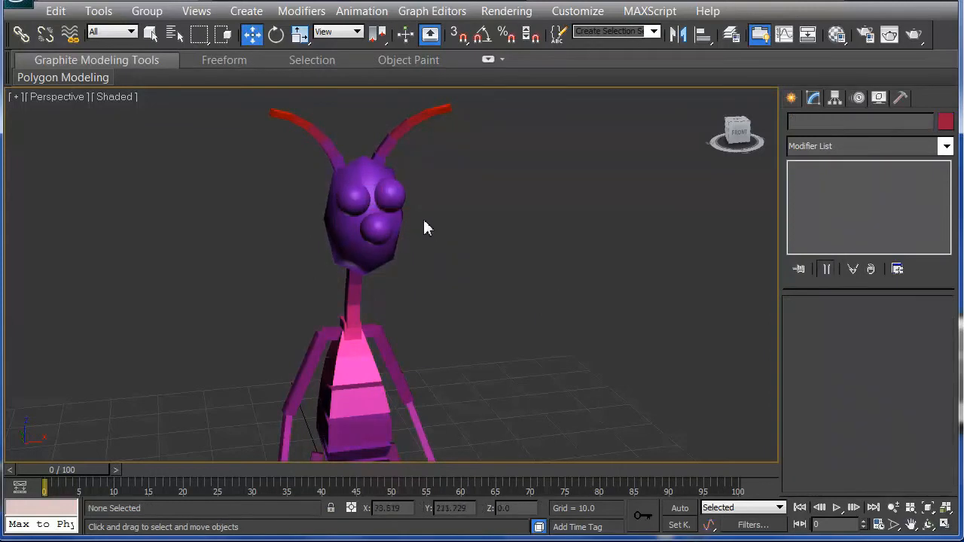
alt+middle_drag(430, 238, 457, 223)
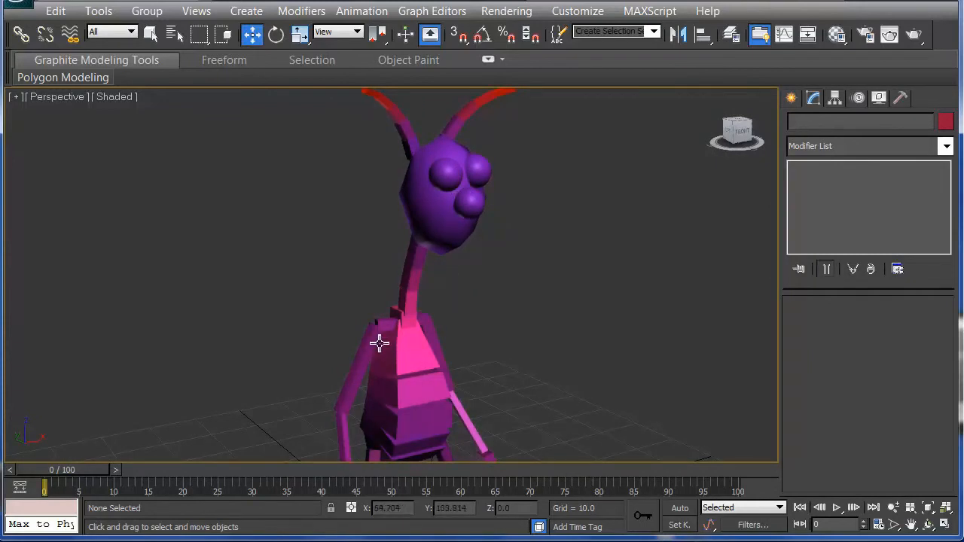
- Select the alien's right upper arm bone and add an Edit Poly modifier to it
click(369, 369)
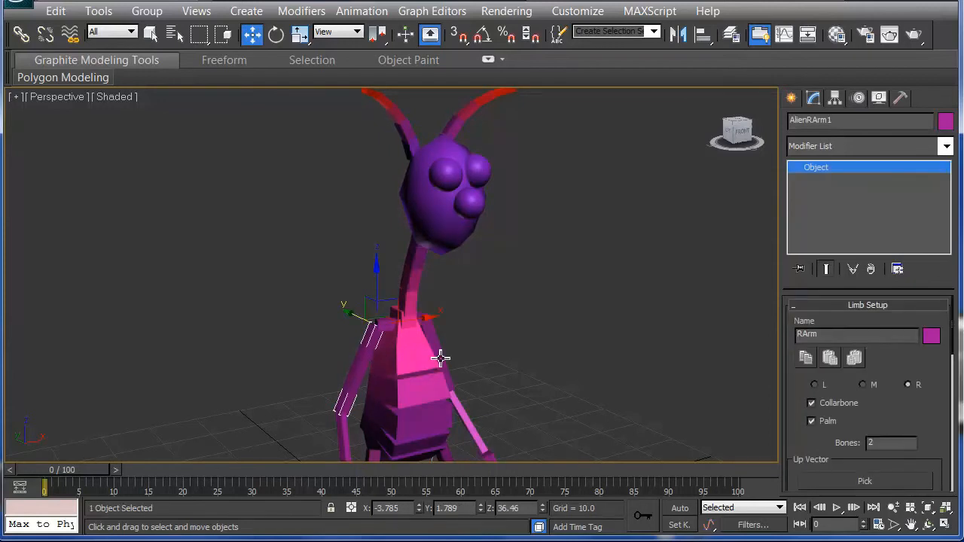
alt+middle_drag(510, 291, 535, 241)
scroll(573, 196, up, 3)
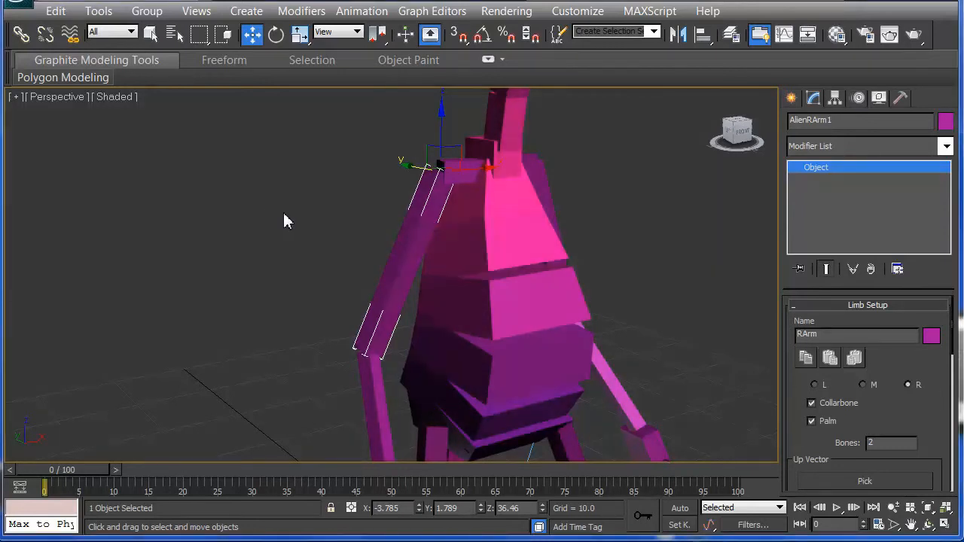
drag(417, 237, 416, 241)
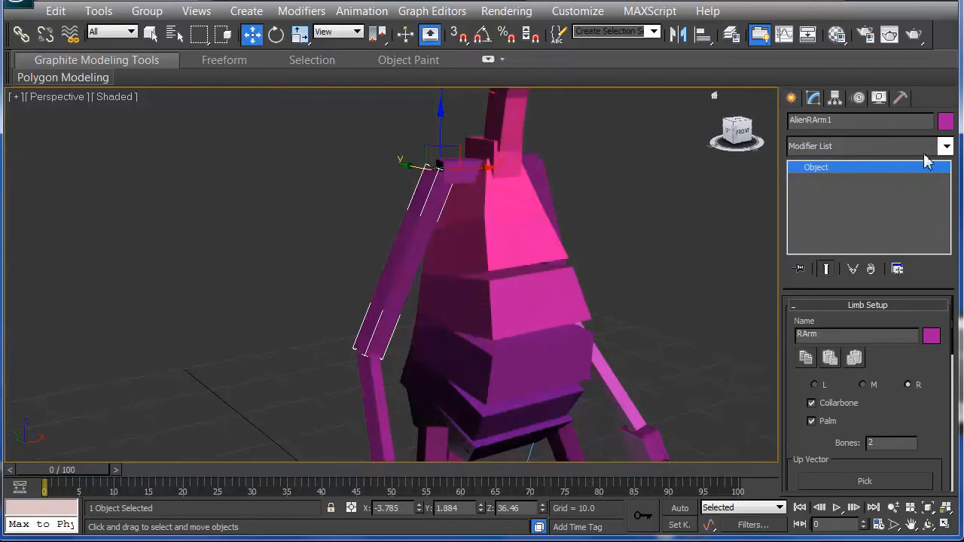
click(947, 148)
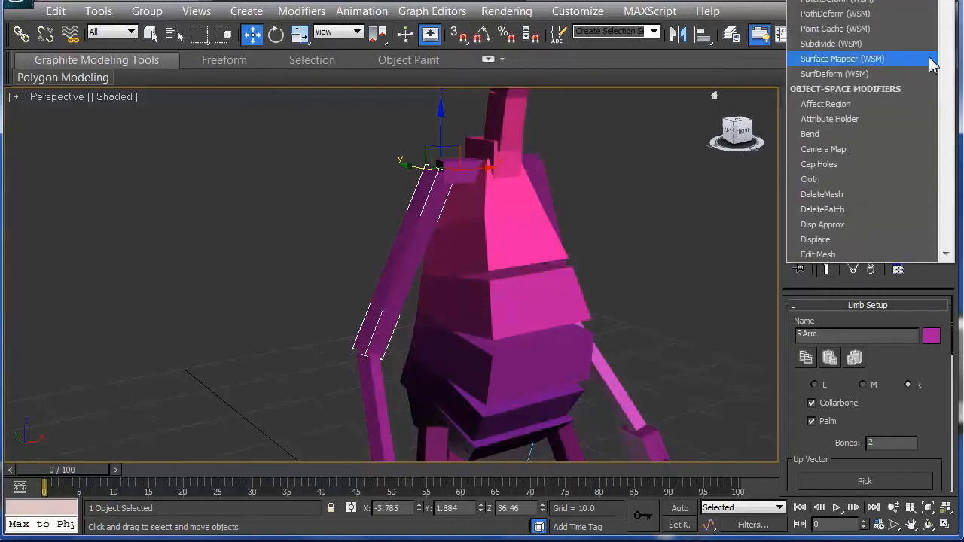
scroll(828, 139, down, 4)
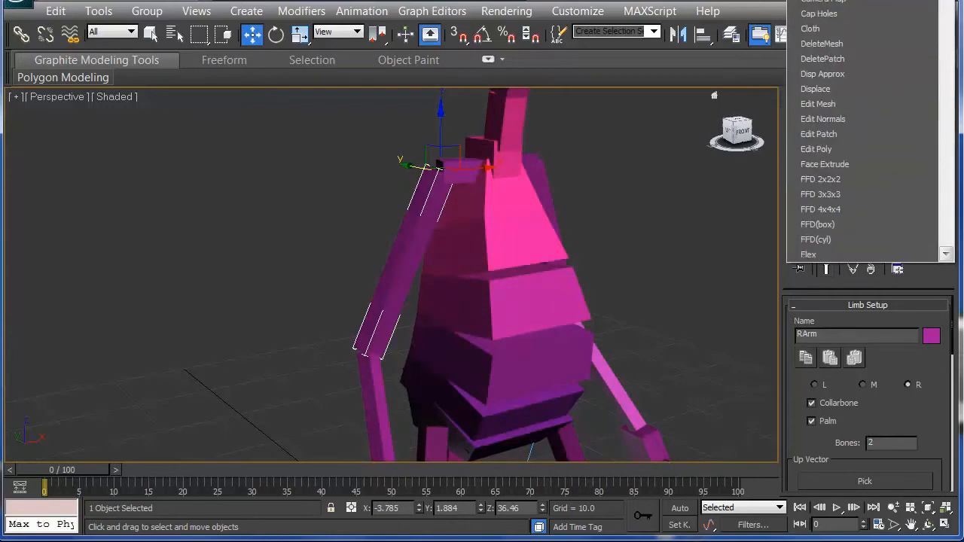
scroll(843, 45, down, 1)
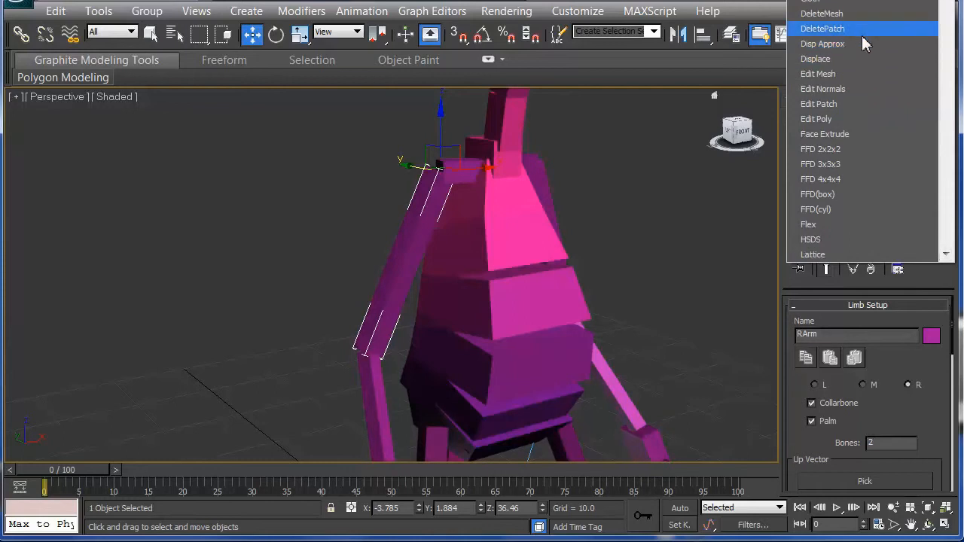
click(820, 119)
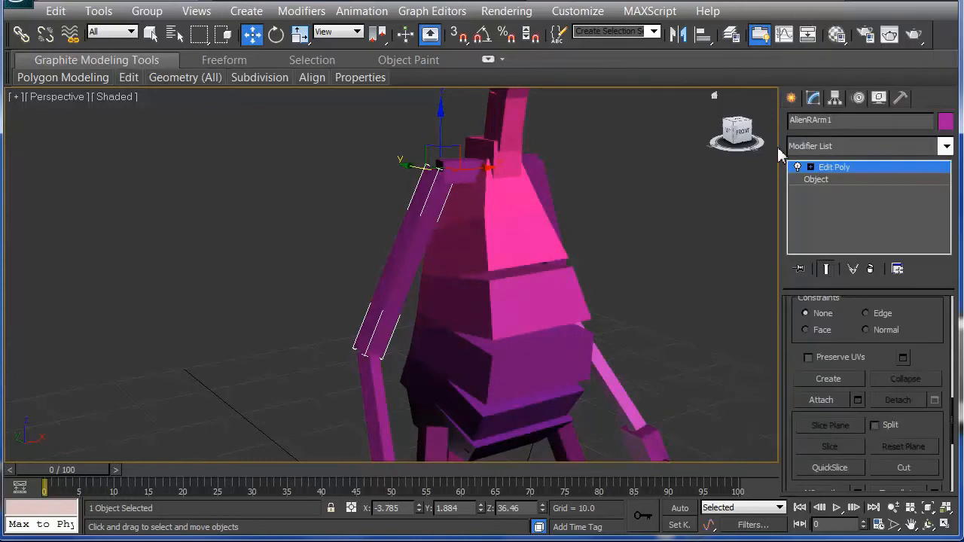
- Add an edge loop around the upper part of the right upper arm with Swift Loop
click(488, 61)
click(488, 61)
click(488, 60)
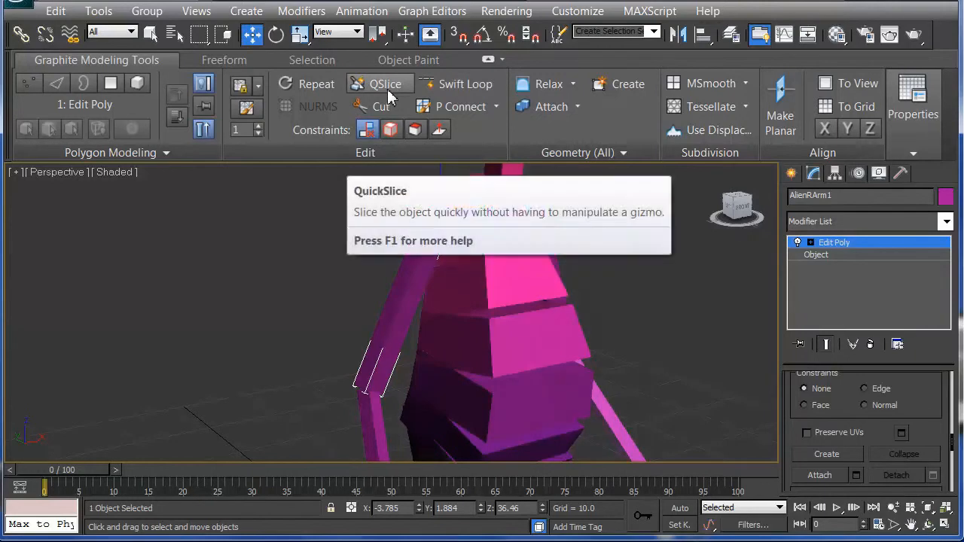
click(455, 84)
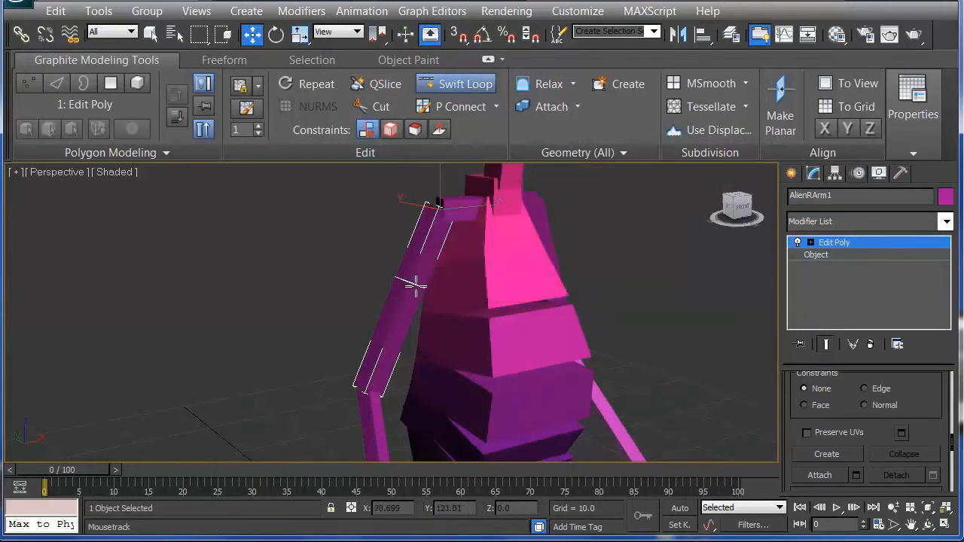
click(418, 273)
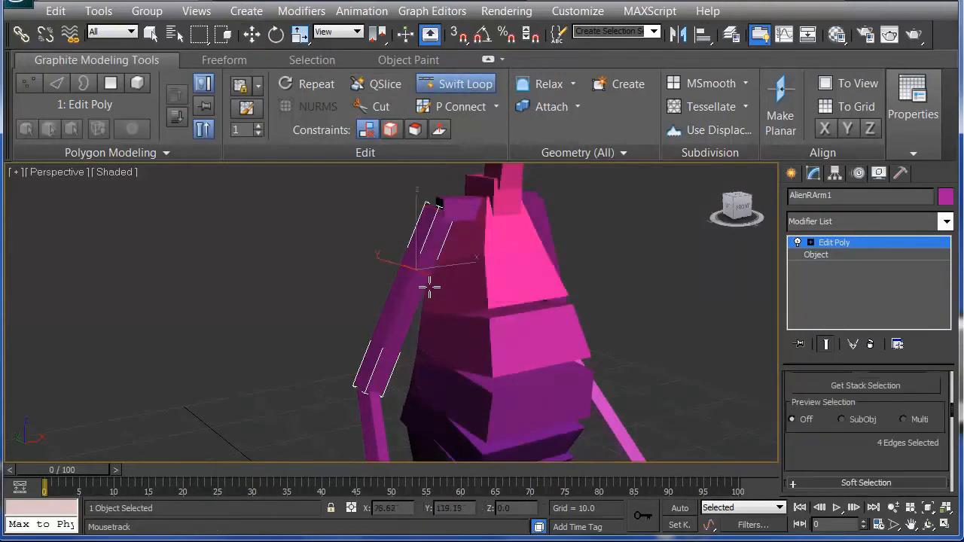
right_click(320, 282)
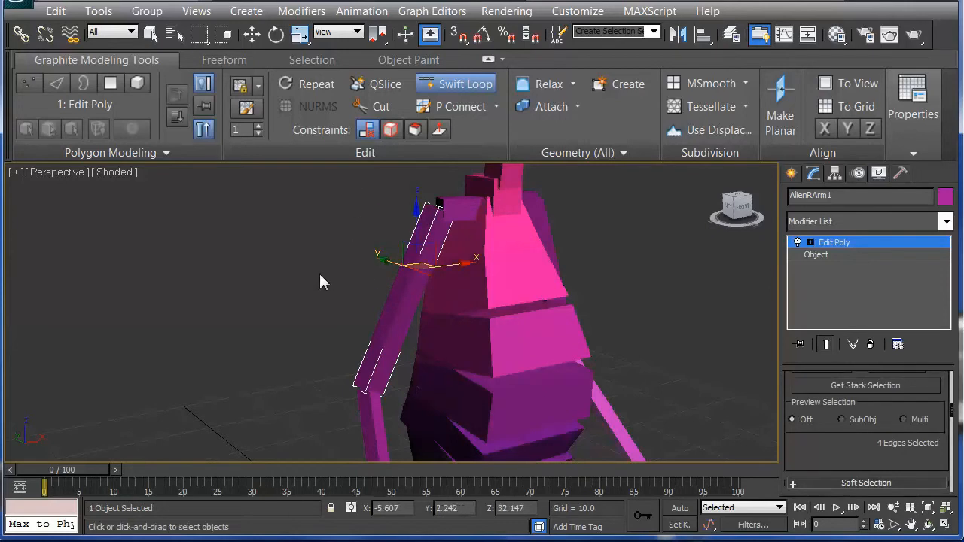
click(488, 61)
click(488, 61)
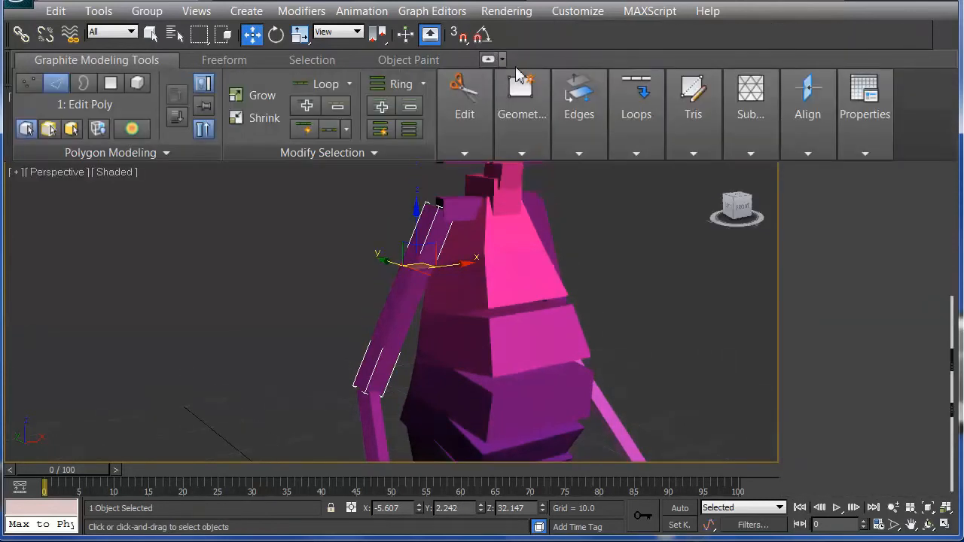
click(488, 61)
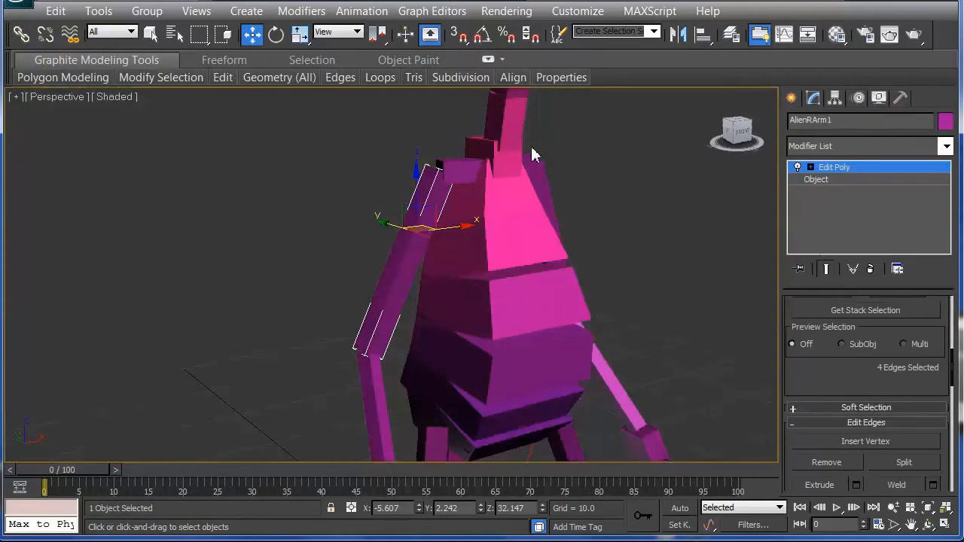
- Try to scale up the new loop's four vertices on the right upper arm
click(810, 167)
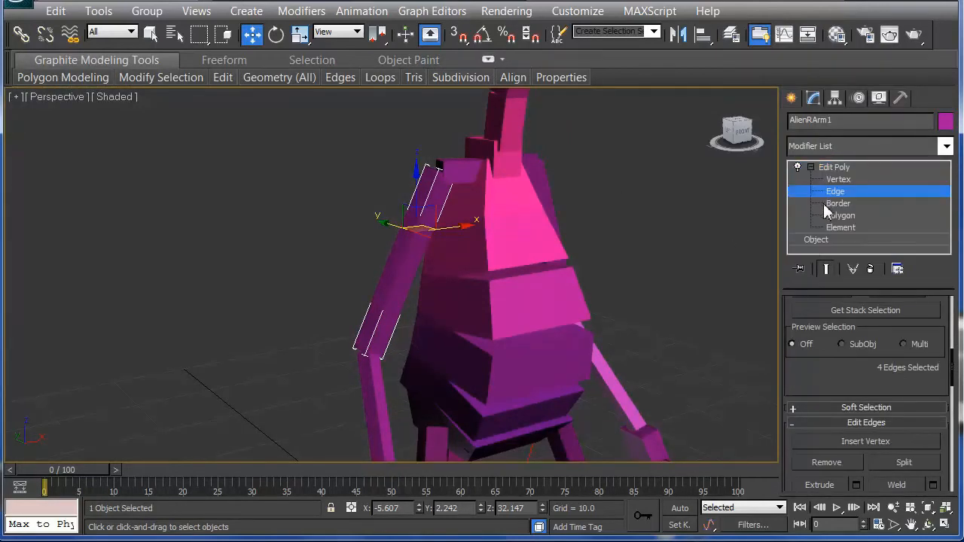
click(837, 180)
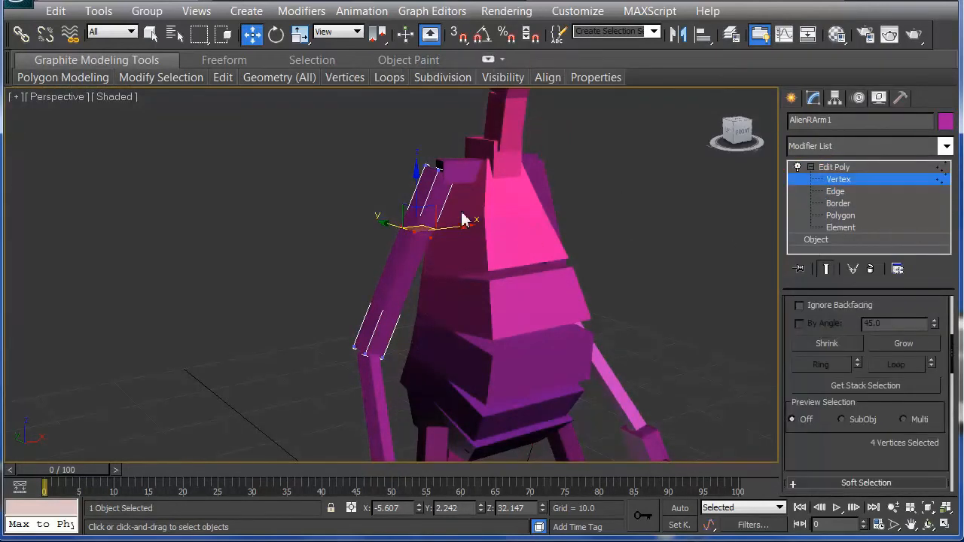
click(346, 32)
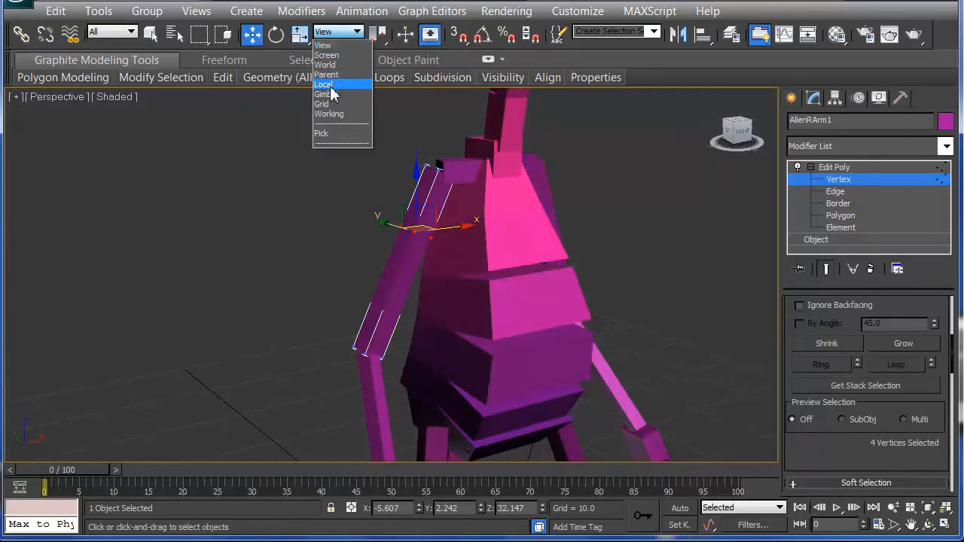
click(331, 89)
key(r)
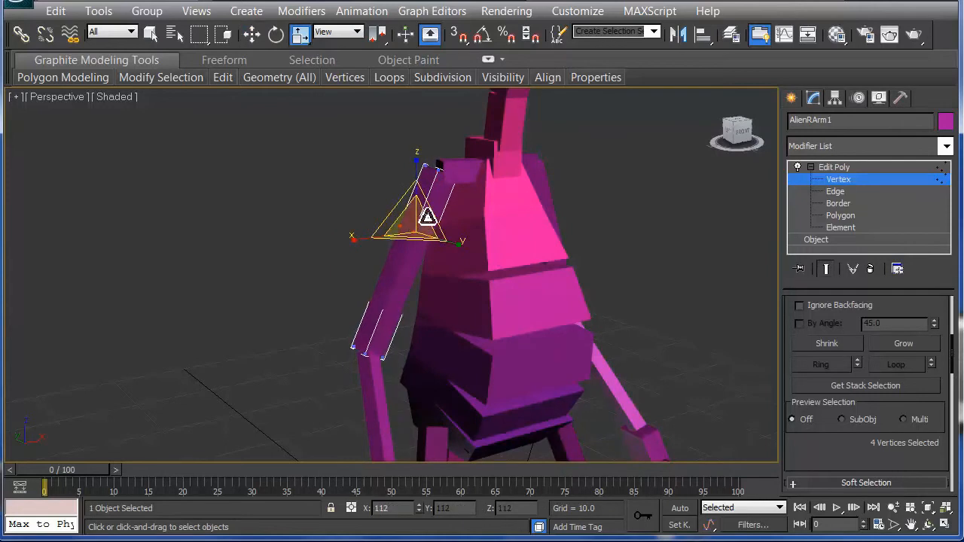
drag(429, 215, 375, 244)
key(1)
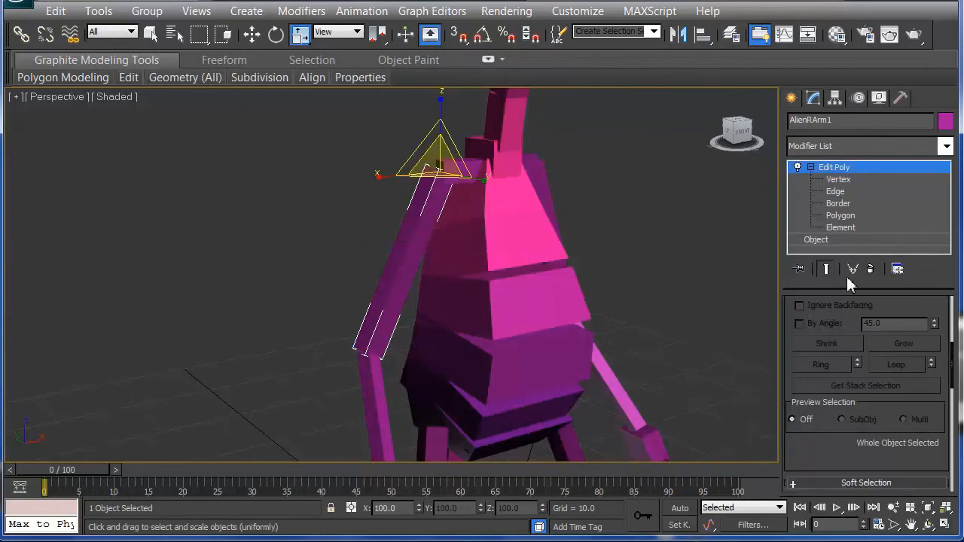
- Select the new loop's four vertices and scale them up in the Local coordinate system to bulge the right upper arm
click(838, 181)
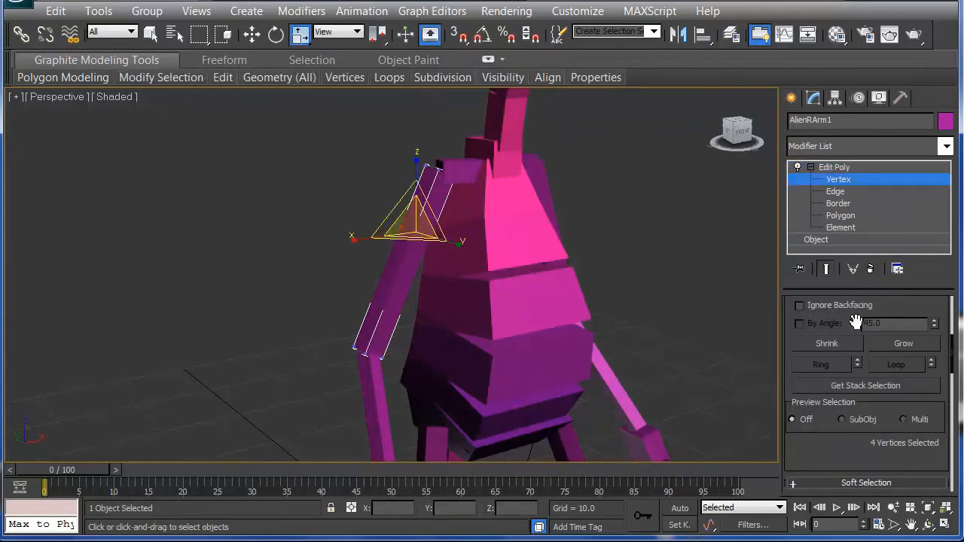
drag(912, 311, 881, 469)
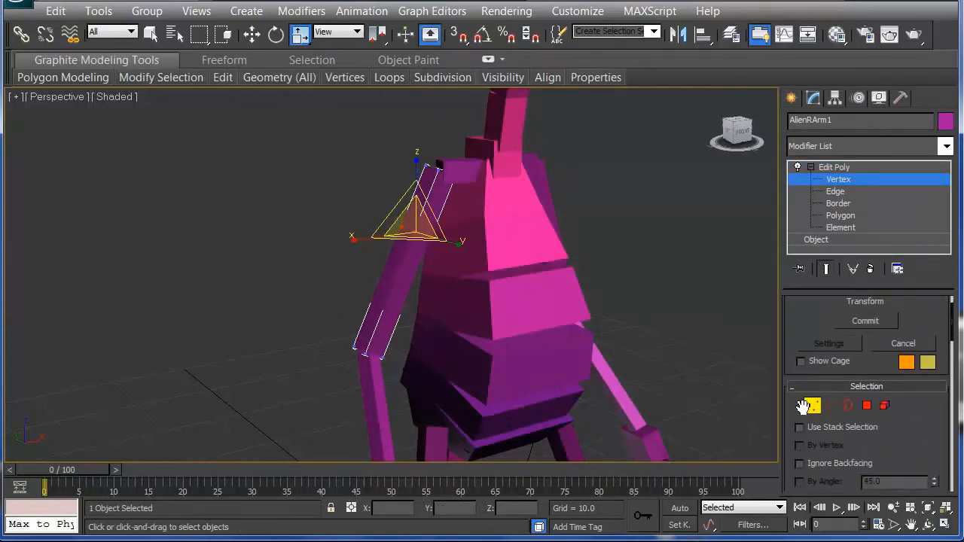
click(343, 210)
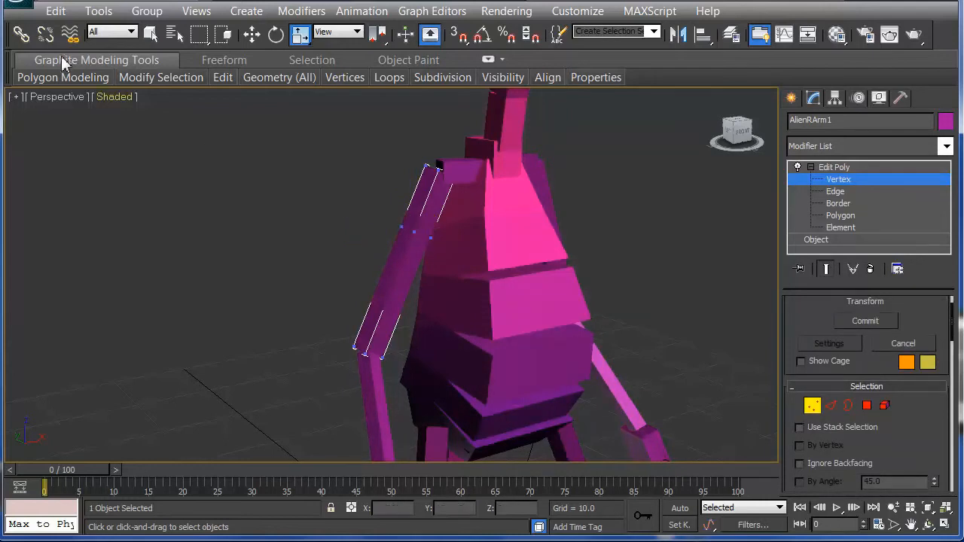
key(w)
drag(386, 208, 442, 259)
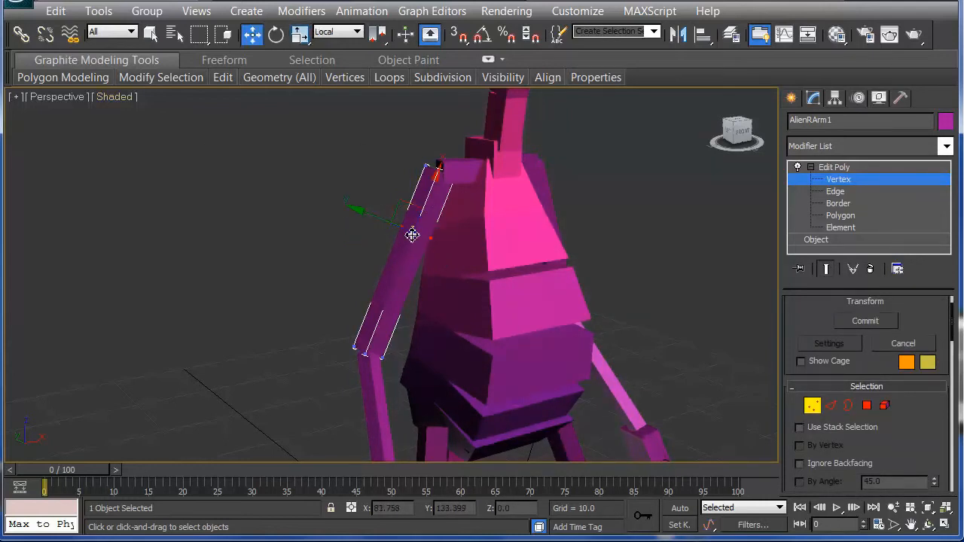
key(r)
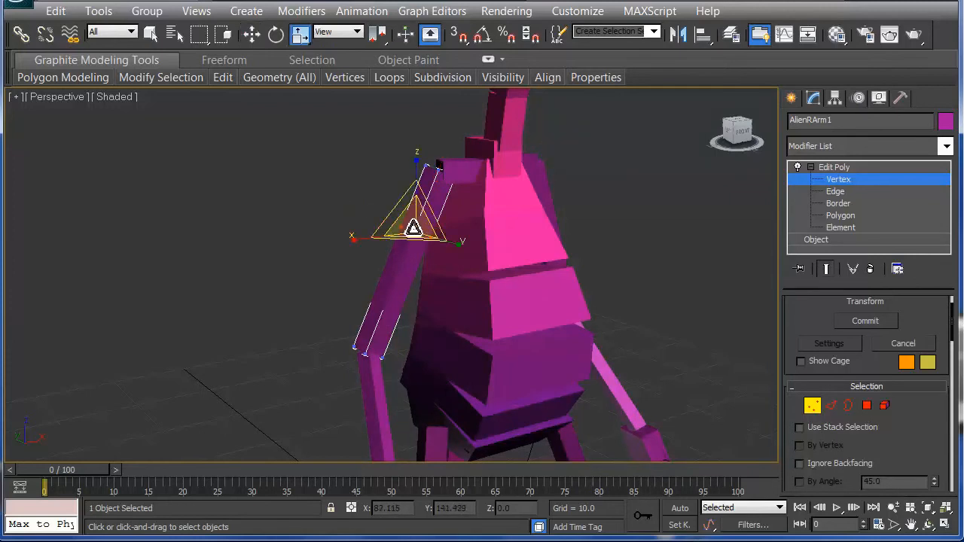
click(348, 40)
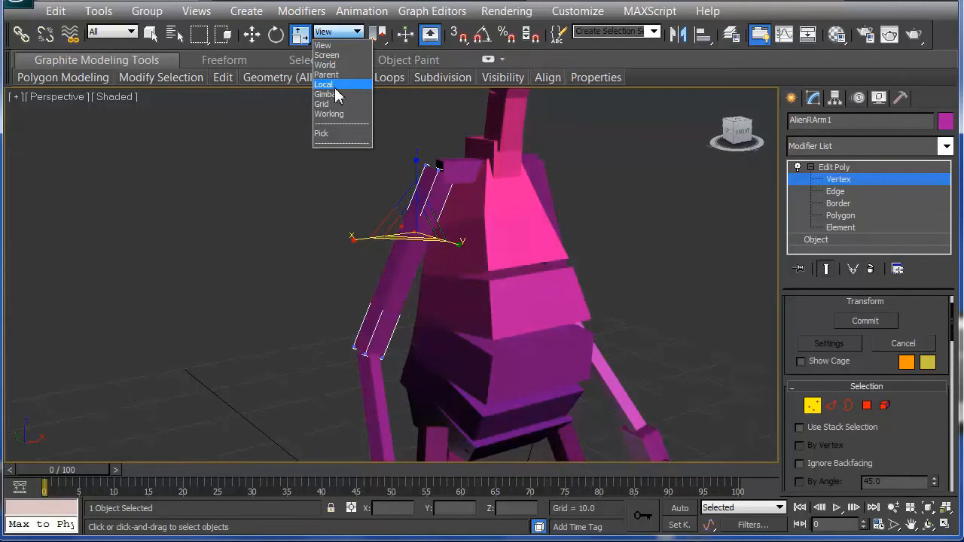
click(334, 86)
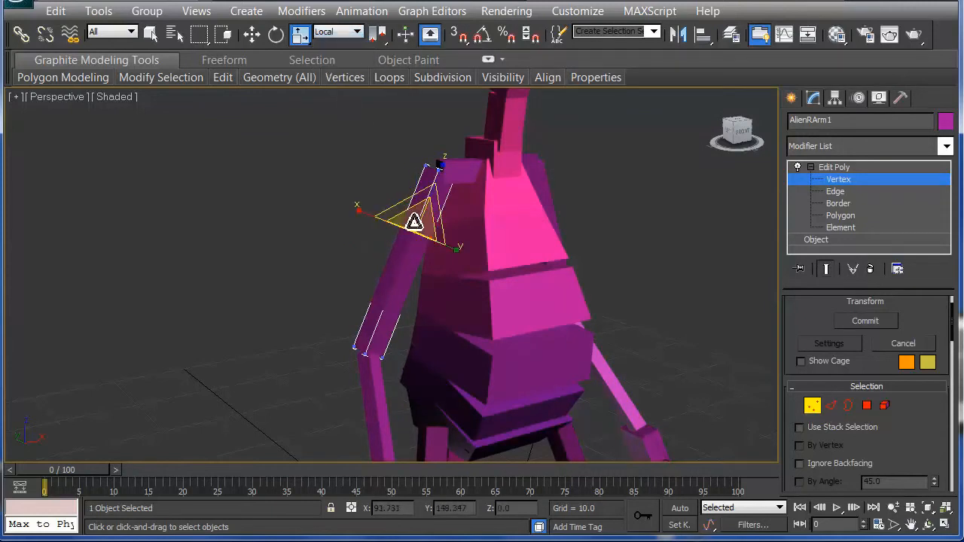
drag(419, 211, 442, 150)
click(337, 227)
key(w)
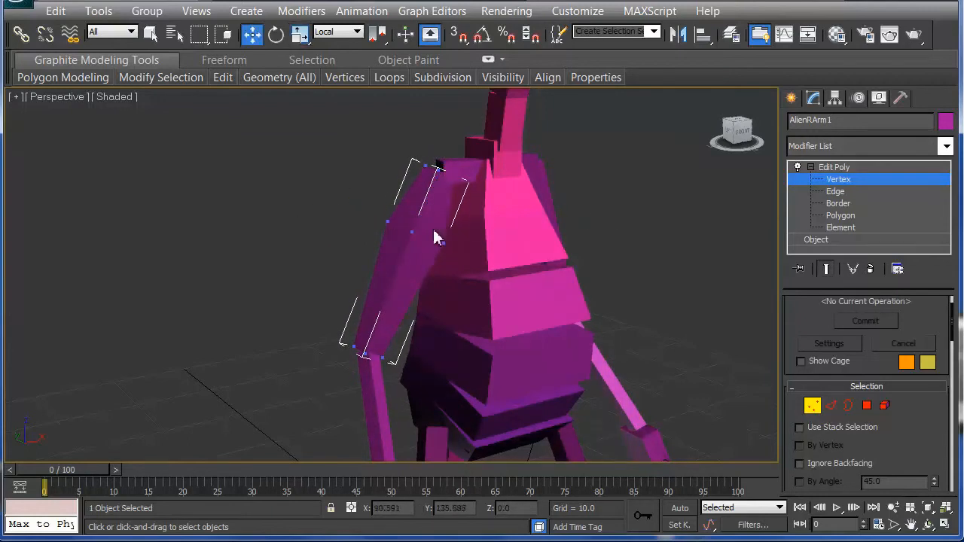
- Leave vertex editing, switch to the right upper arm's base Object level below Edit Poly, and deselect the arm
click(837, 169)
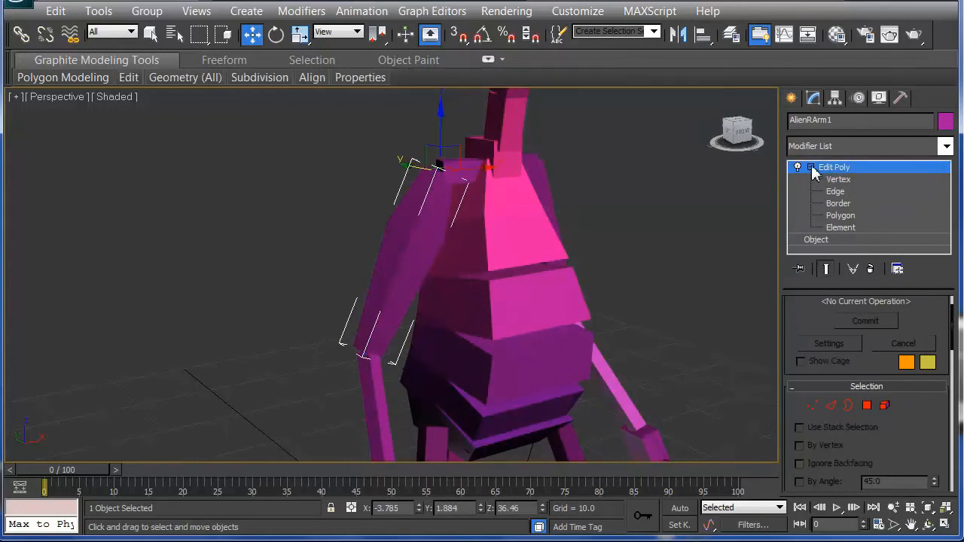
click(811, 168)
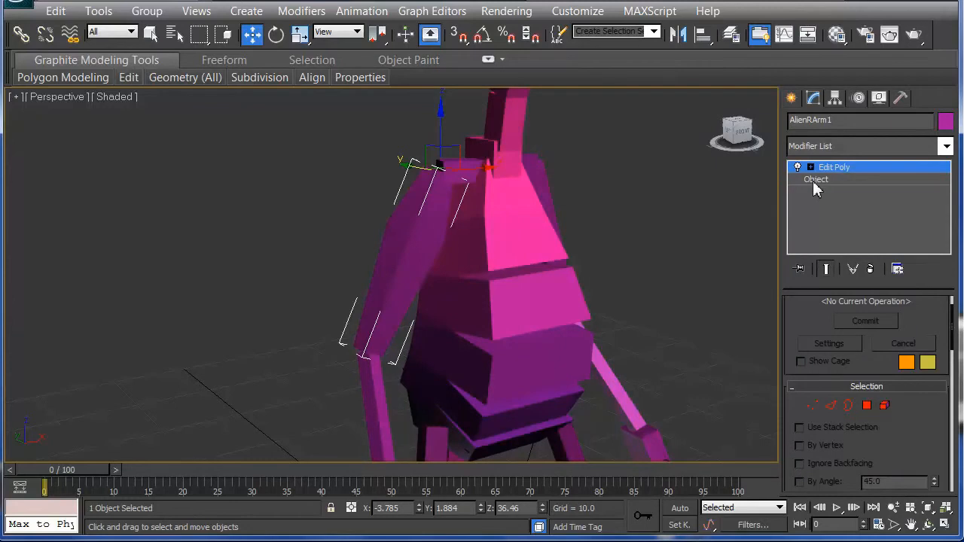
click(812, 180)
click(561, 317)
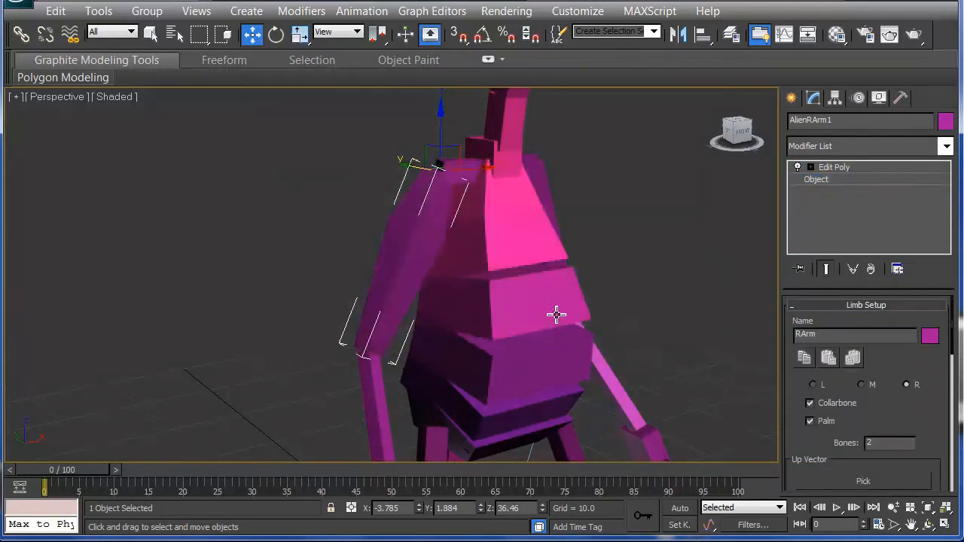
click(305, 235)
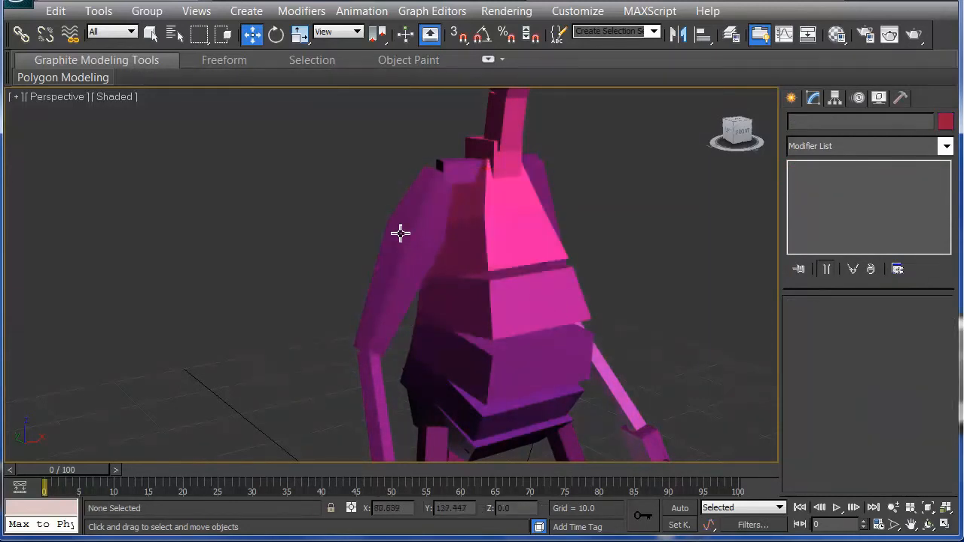
- Copy the right upper arm's Edit Poly modifier onto the left upper arm and deselect everything
alt+middle_drag(349, 255, 314, 226)
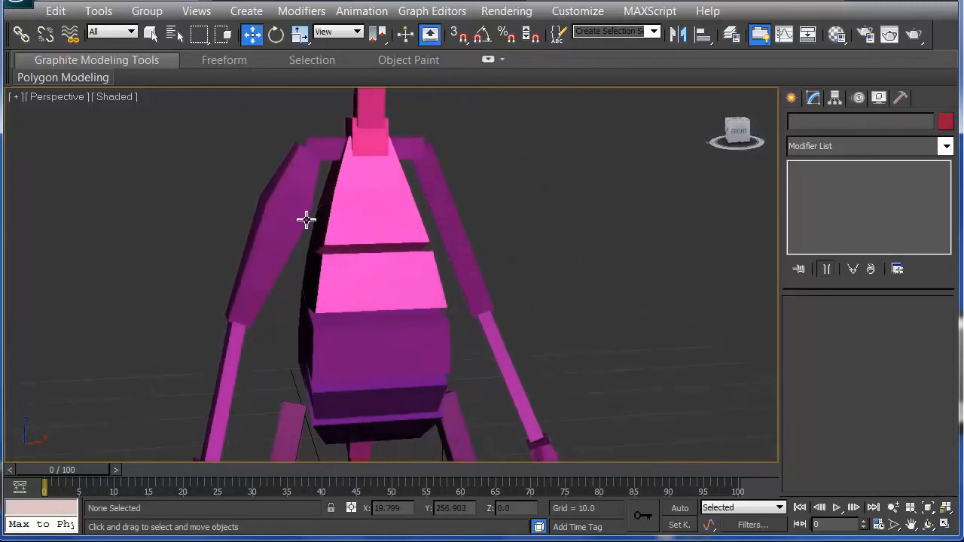
click(288, 226)
drag(284, 227, 286, 233)
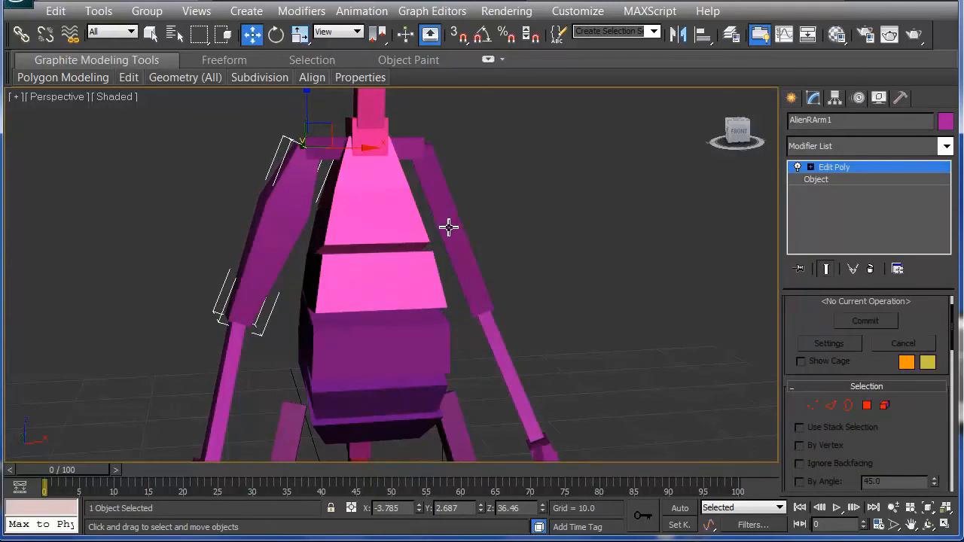
click(821, 179)
click(562, 316)
drag(827, 168, 460, 223)
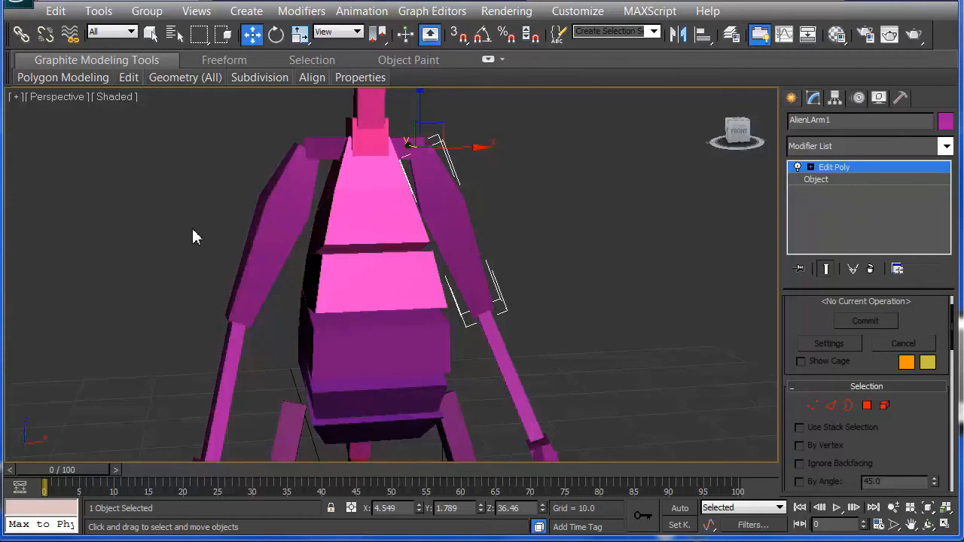
click(122, 130)
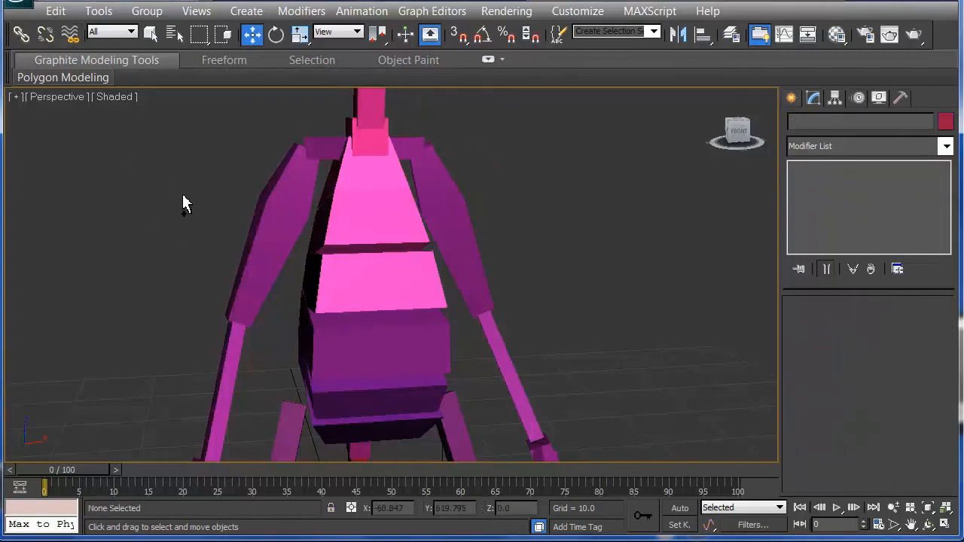
- Discard the scene's changes, start a new scene with New All, and show four viewports with Top active
key(ctrl+o)
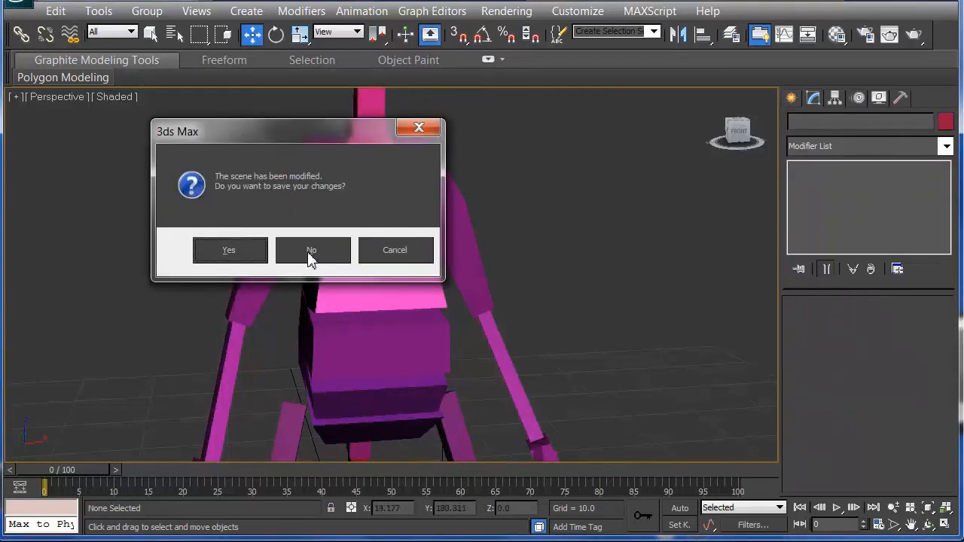
click(310, 254)
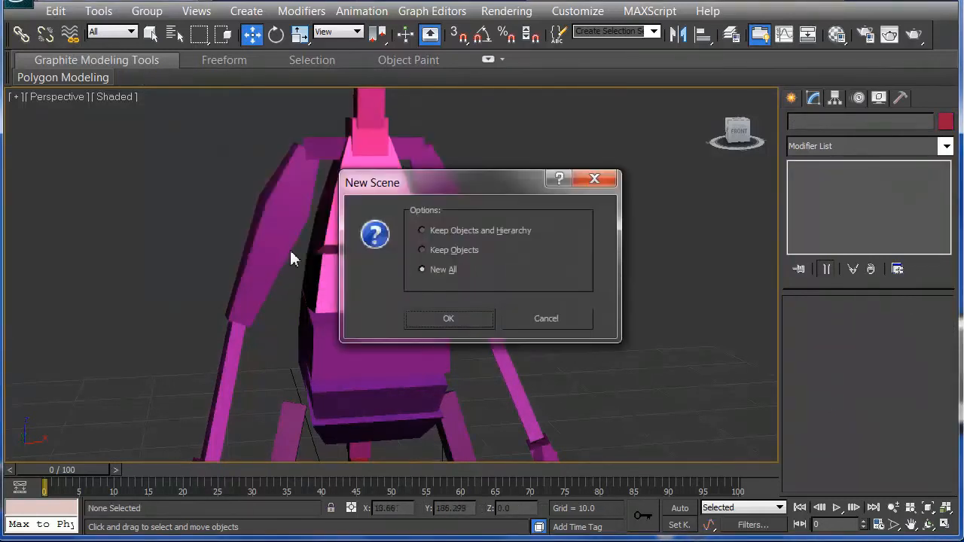
click(448, 319)
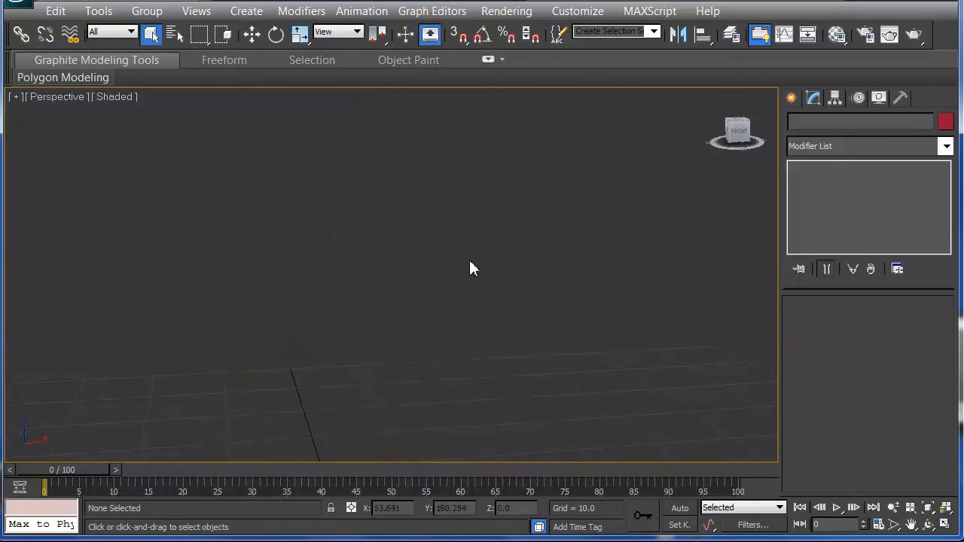
key(alt+w)
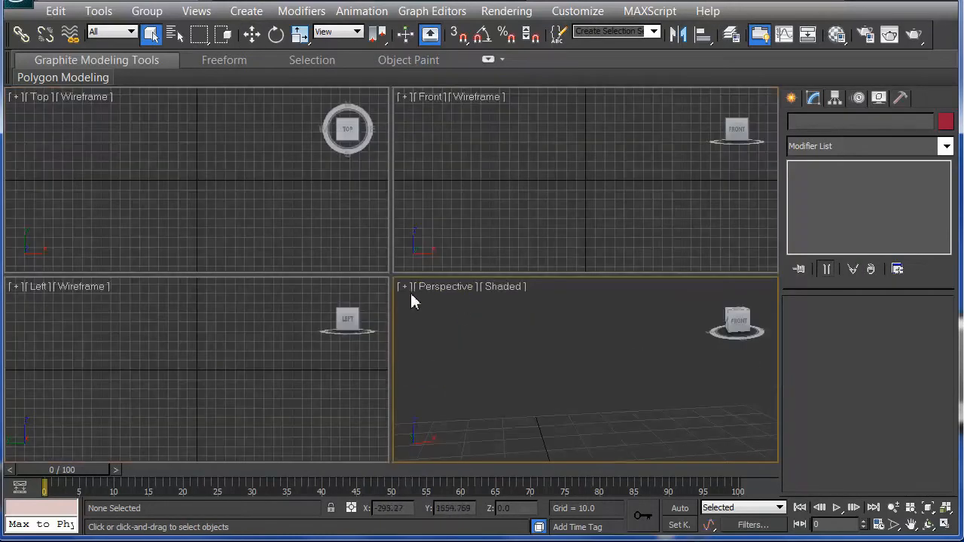
click(247, 193)
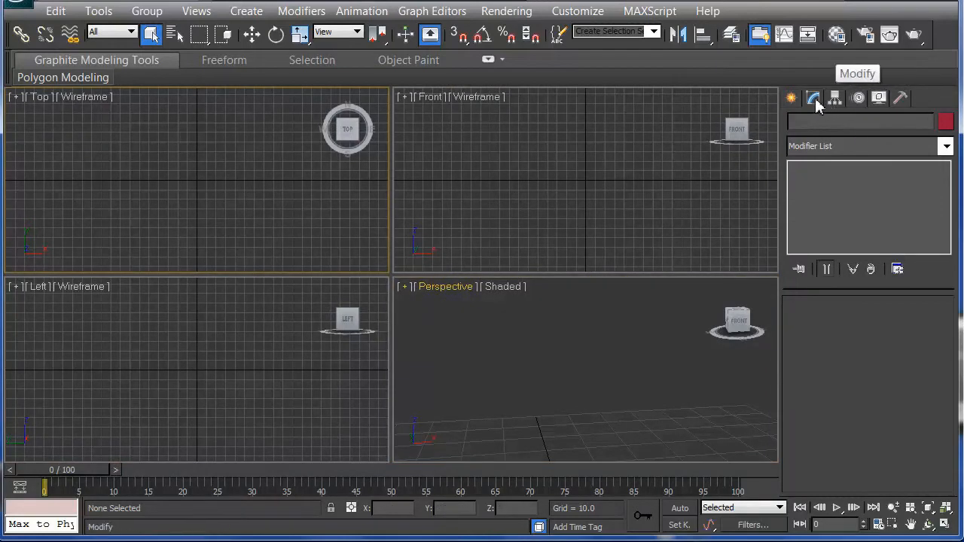
- Start a CATParent helper from the CAT Objects category, examine its CATRig parameters, and leave the command
click(791, 97)
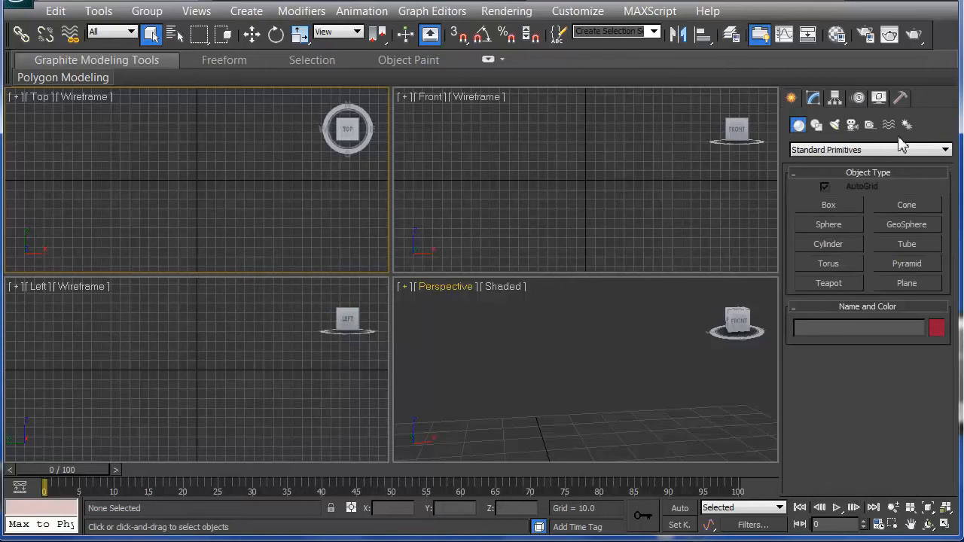
click(870, 124)
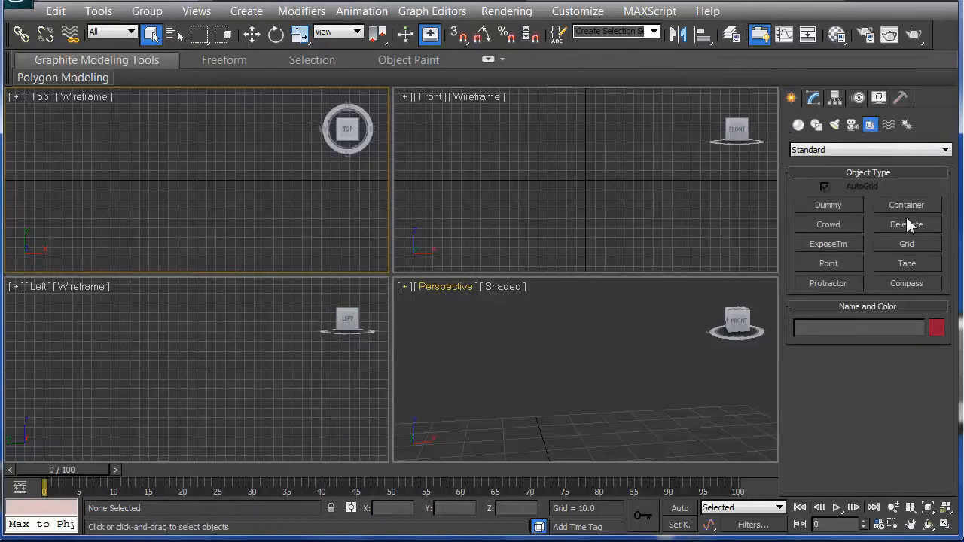
click(887, 151)
click(824, 231)
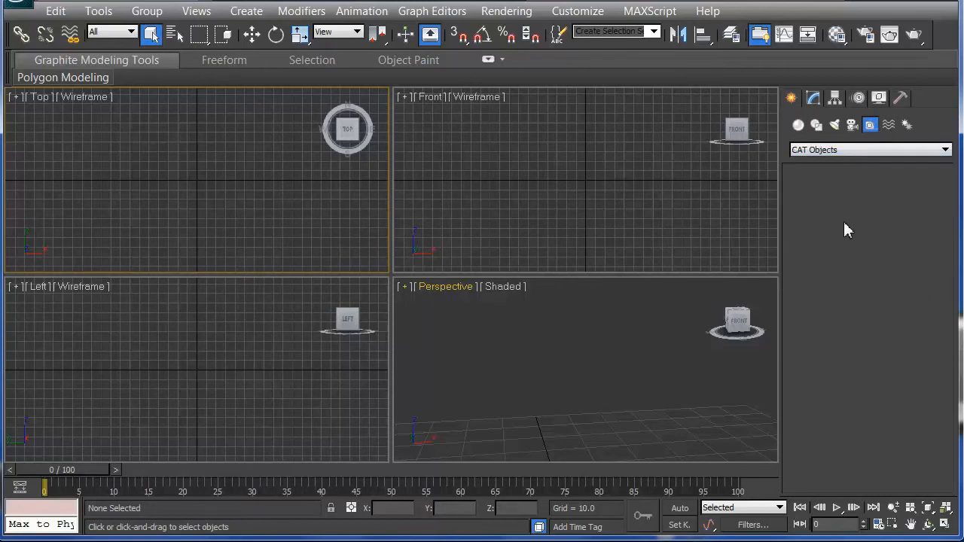
click(829, 226)
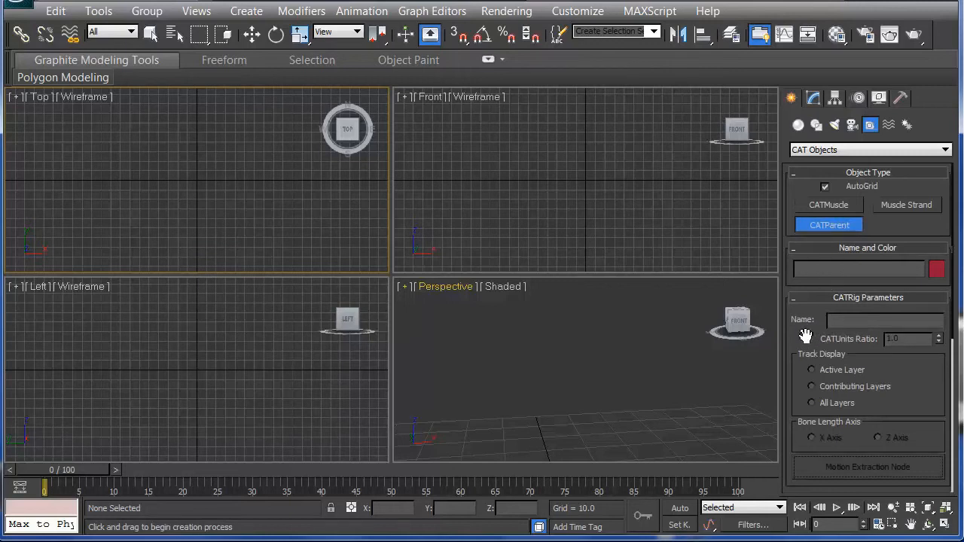
scroll(802, 350, down, 2)
scroll(799, 366, up, 2)
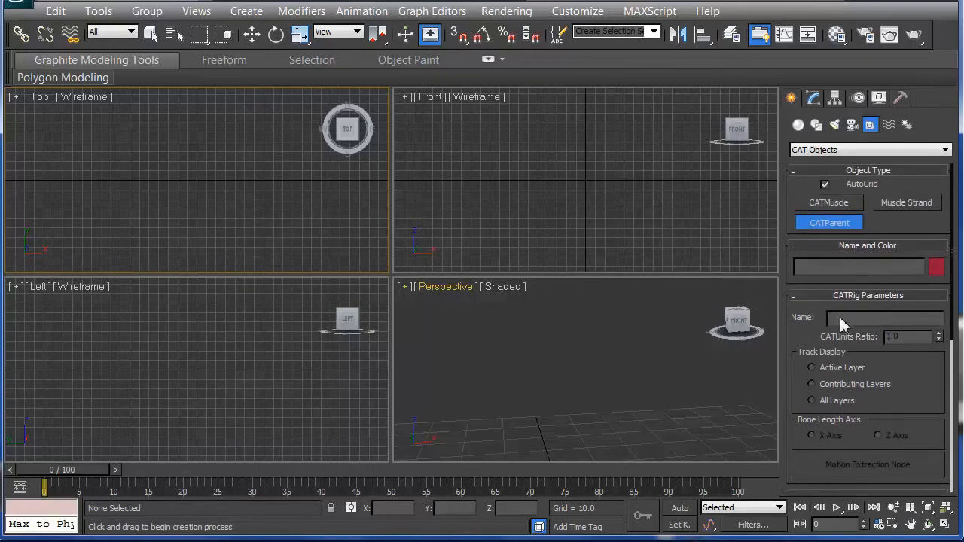
drag(806, 339, 796, 319)
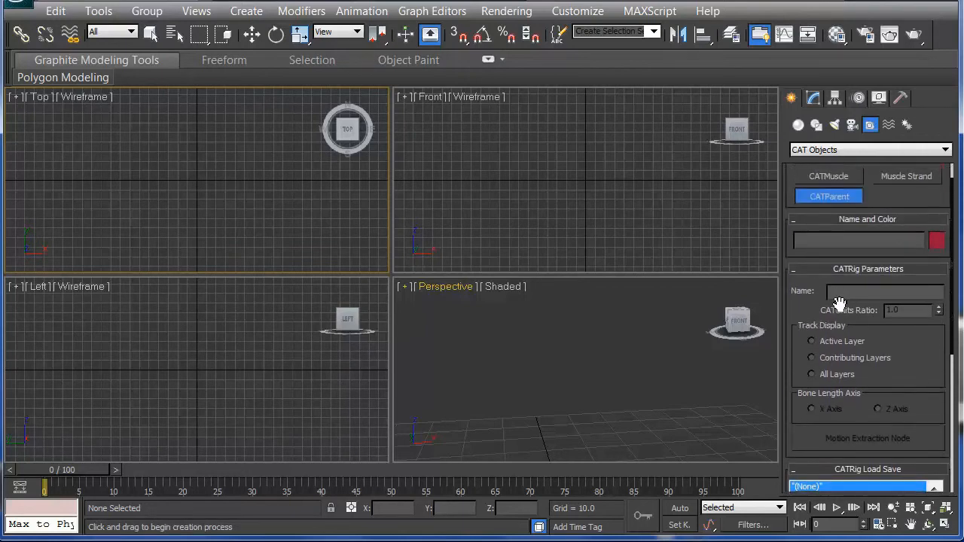
drag(803, 316, 809, 258)
key(w)
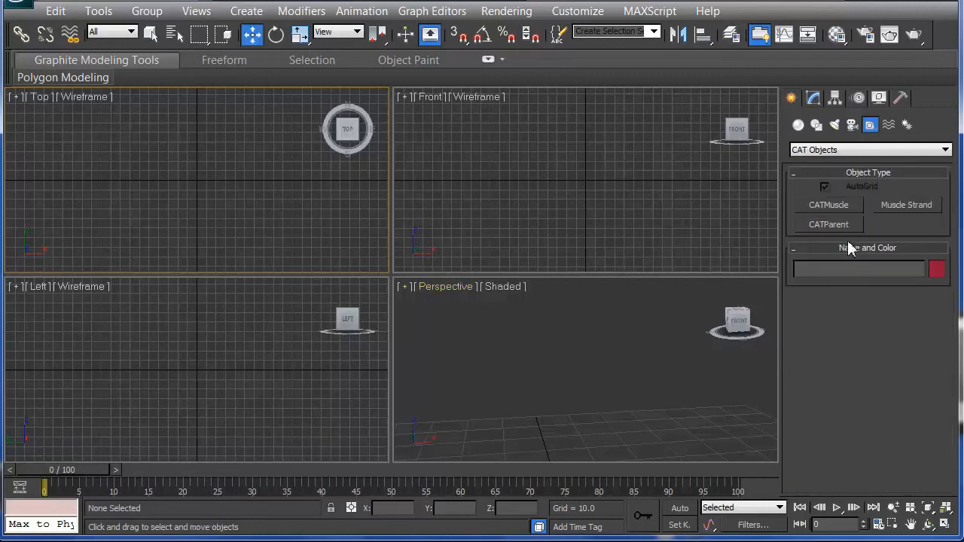
- Create a CATParent near the origin of the Top viewport with a CATUnits ratio of about 1.0
click(834, 225)
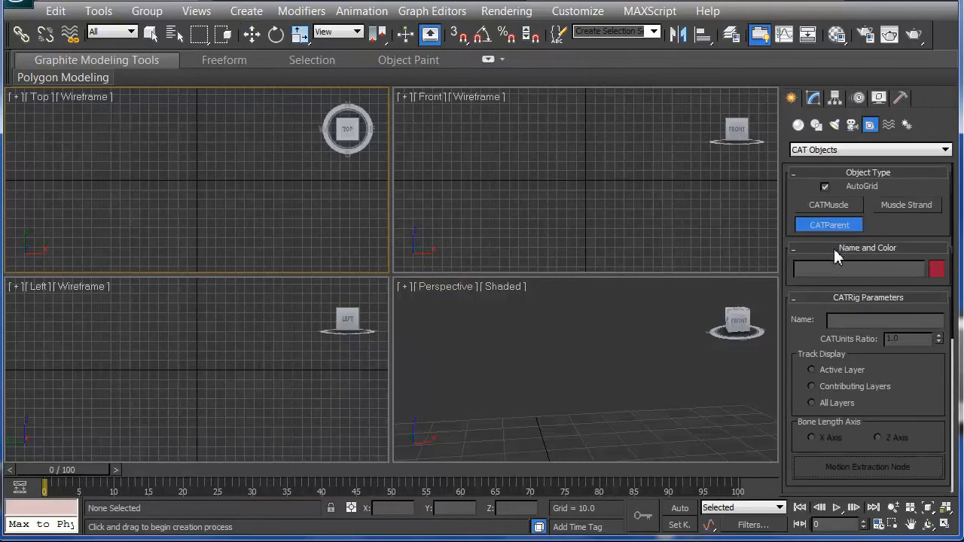
scroll(810, 348, down, 5)
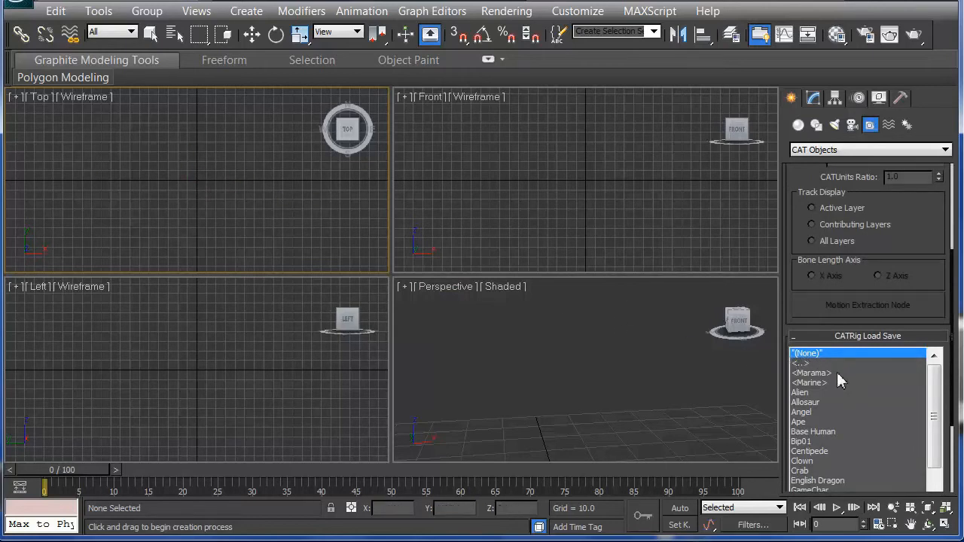
click(806, 363)
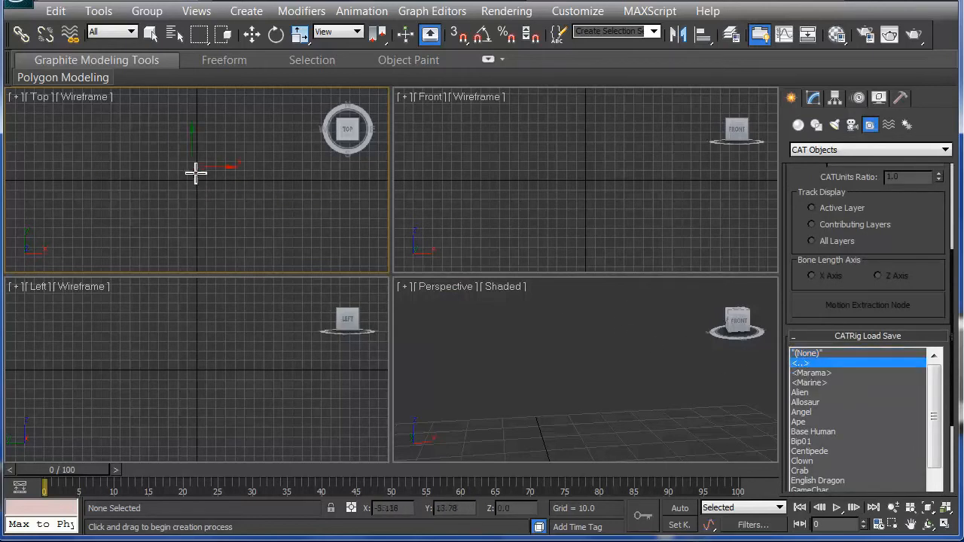
drag(198, 174, 384, 156)
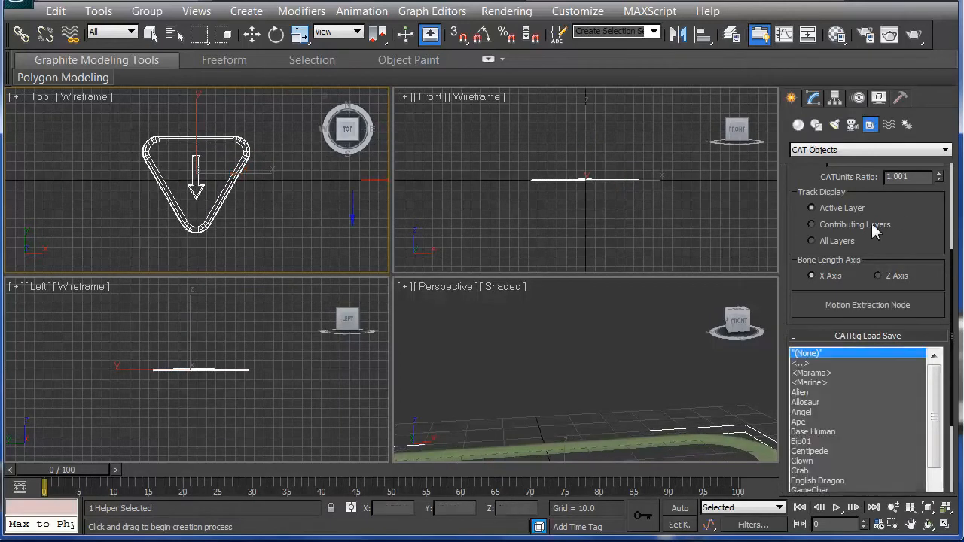
- Rename the new CATParent object as Alex and select its CATRig name for editing
scroll(919, 306, up, 2)
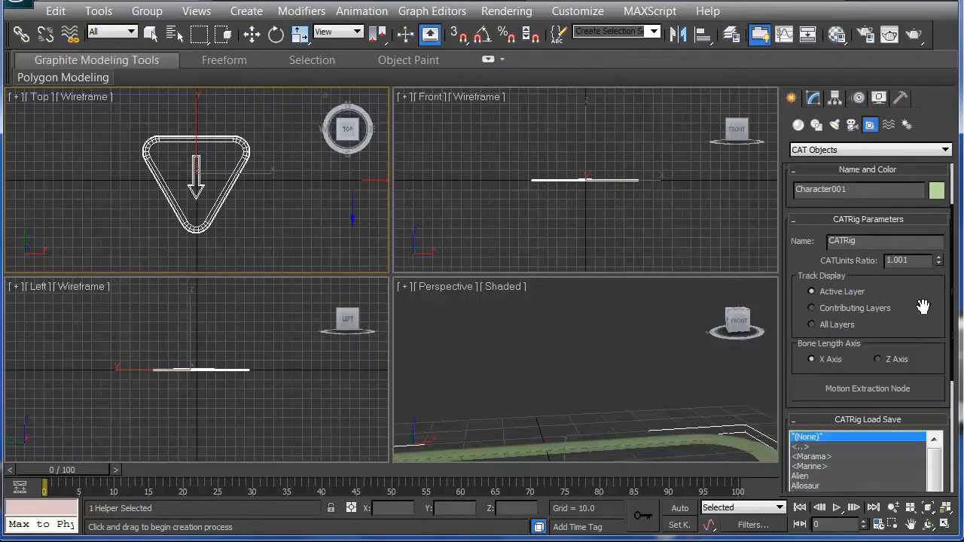
scroll(923, 307, up, 2)
double_click(858, 263)
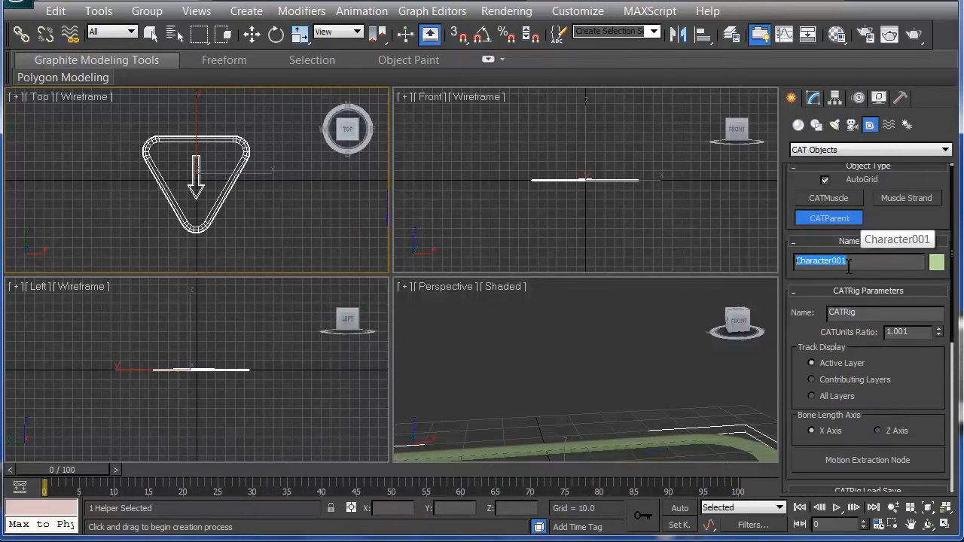
text(Alex)
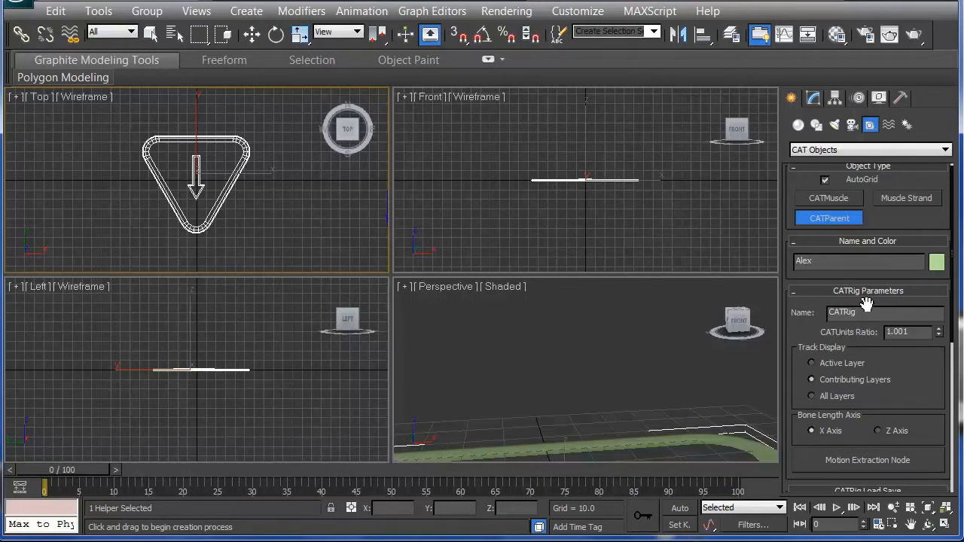
drag(854, 312, 813, 315)
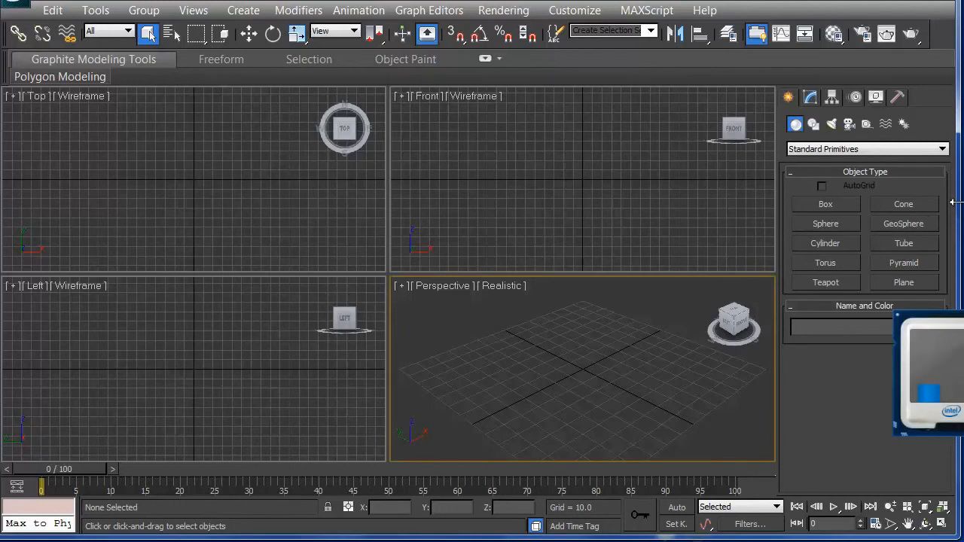
- Create a CATParent from the CAT Objects helpers at the origin of the Top viewport, with a CATUnits ratio of about 0.86
drag(958, 202, 939, 213)
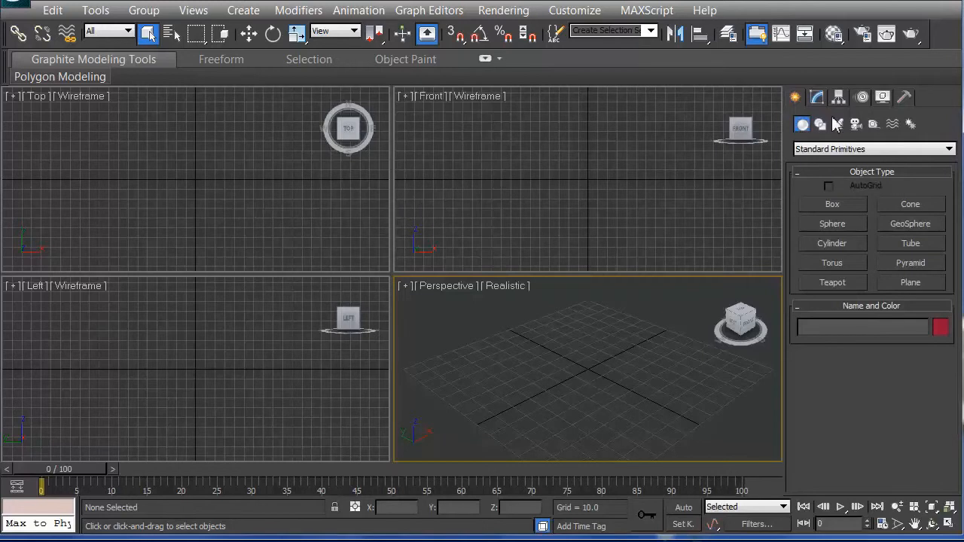
click(873, 124)
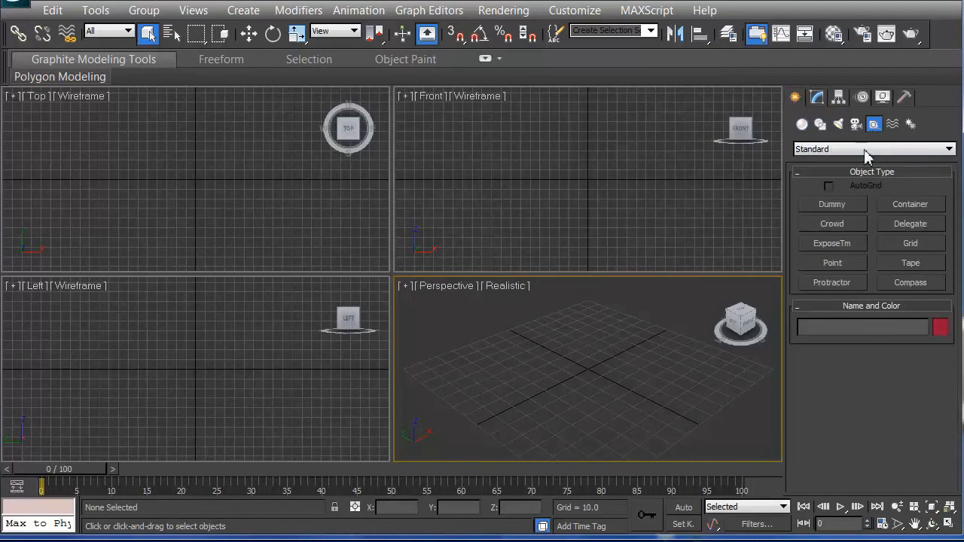
click(848, 151)
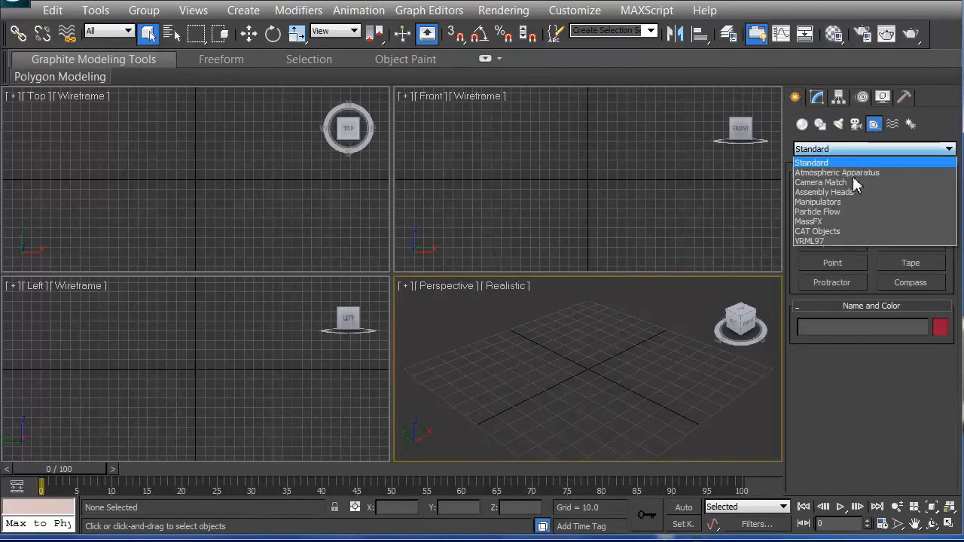
click(839, 228)
click(833, 224)
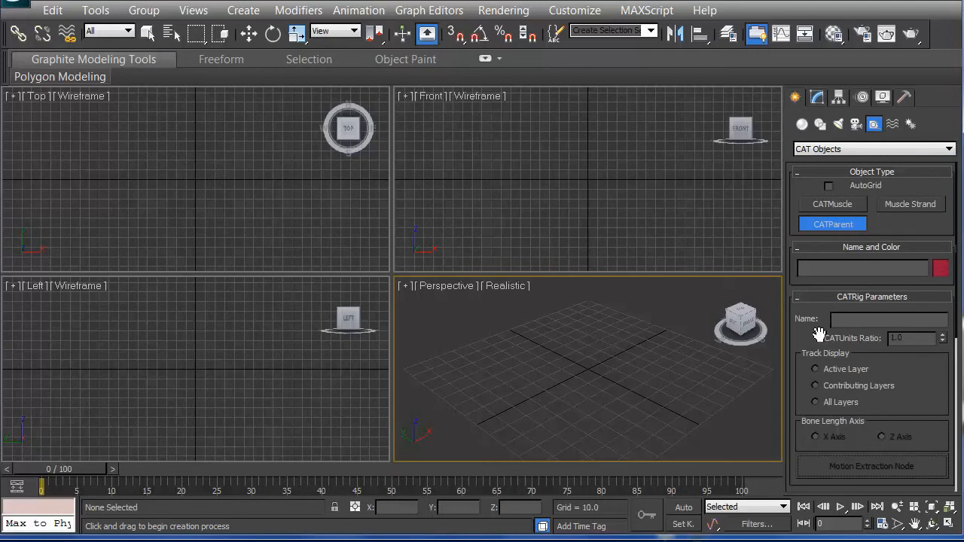
drag(816, 332, 820, 281)
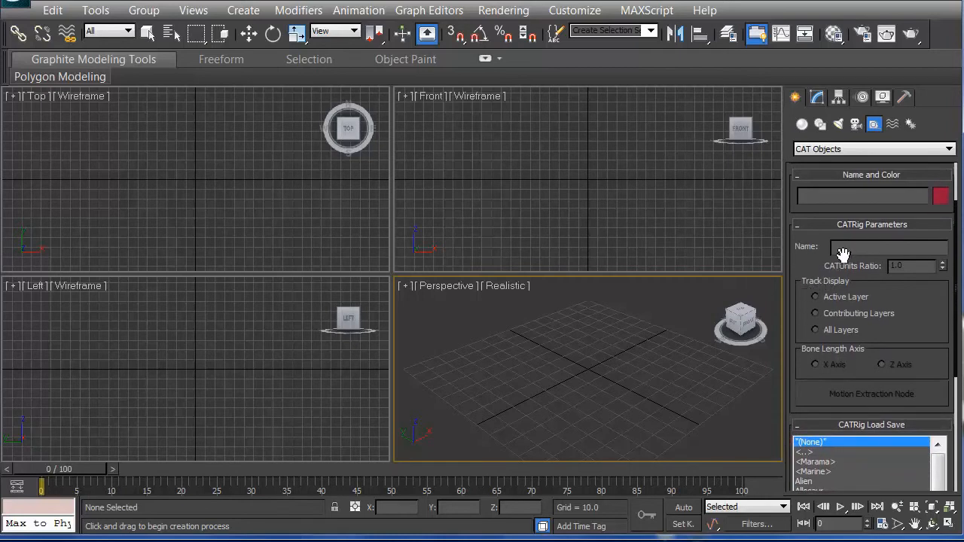
drag(841, 251, 841, 248)
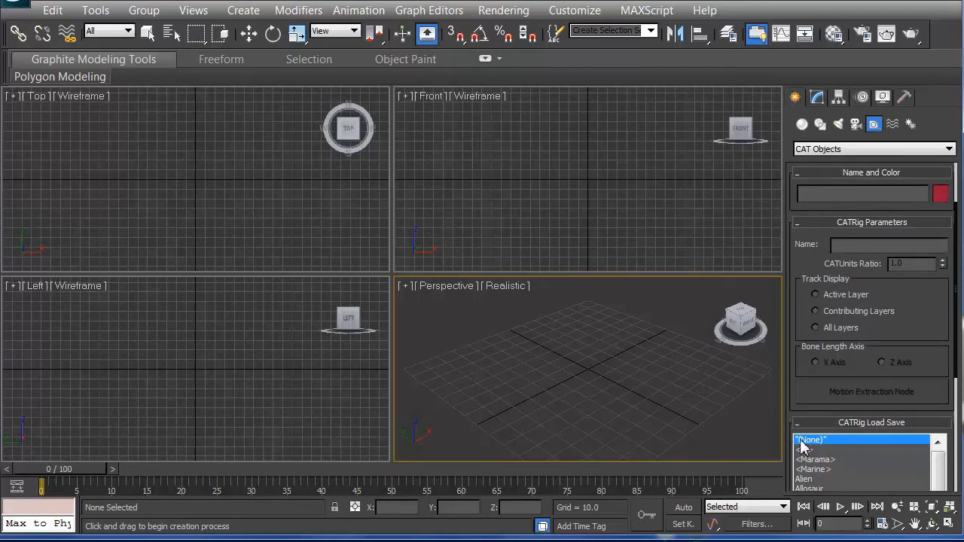
drag(198, 180, 399, 244)
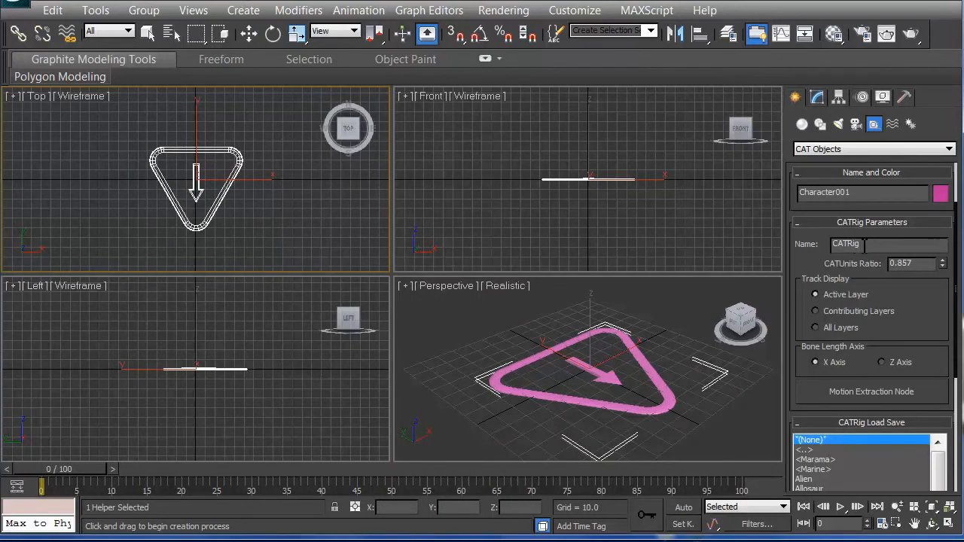
- Set the CATRig name to "Alex-" and leave CATParent creation with that rig's triangle selected
drag(865, 244, 814, 249)
text(A)
click(682, 250)
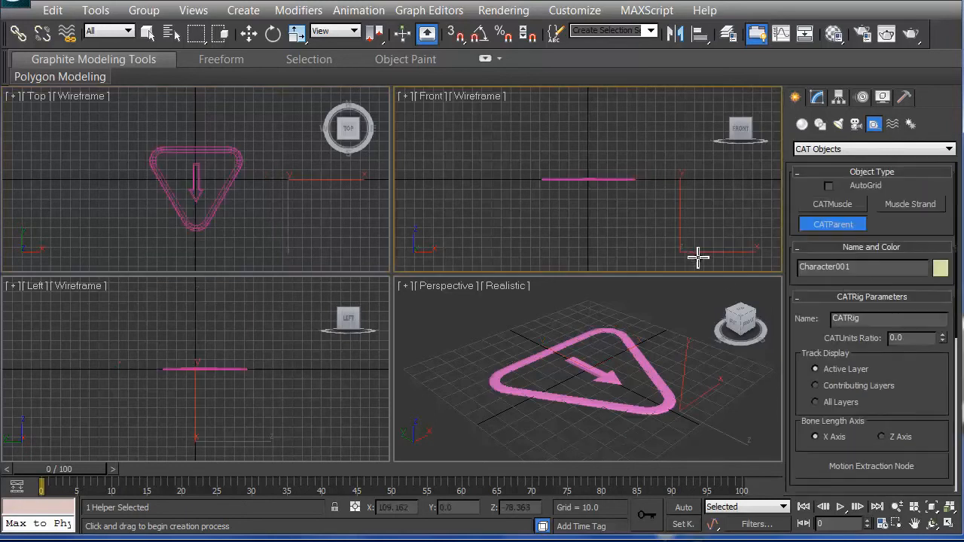
click(216, 207)
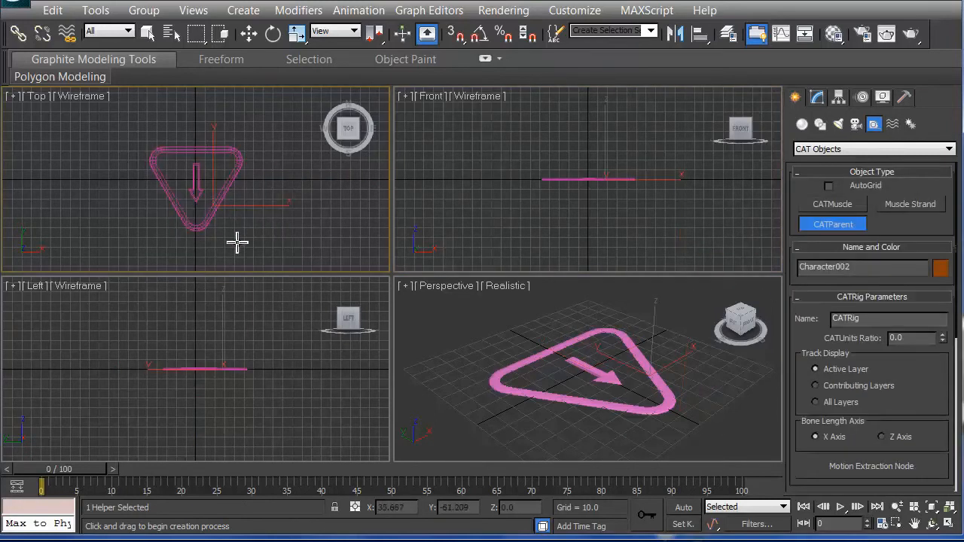
right_click(229, 223)
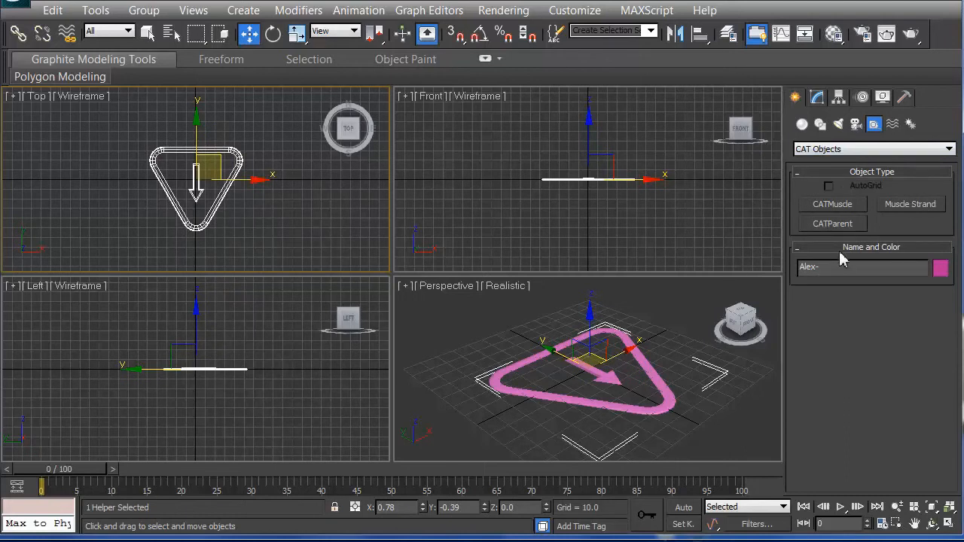
- Create a pelvis for the Alex- rig, select it, and check the scene's object list
click(819, 100)
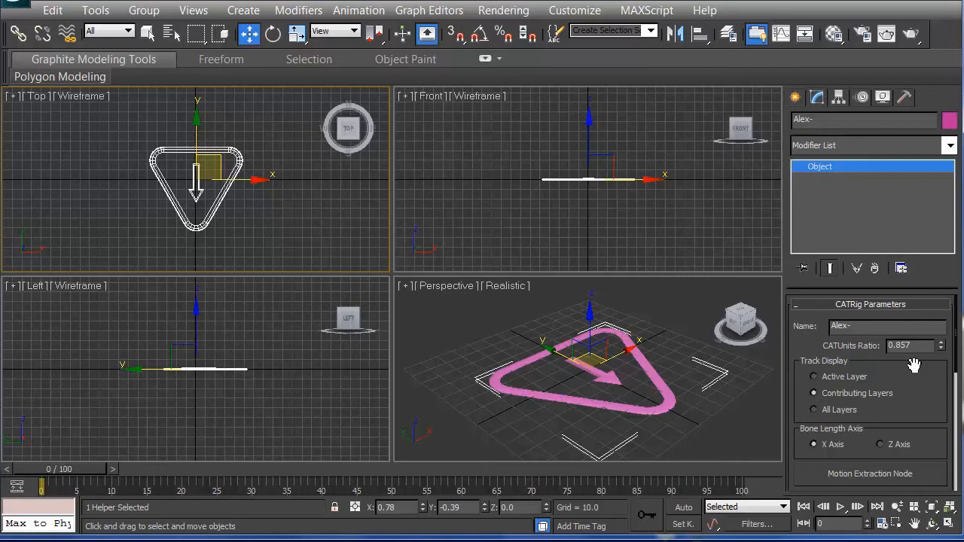
drag(922, 371, 934, 76)
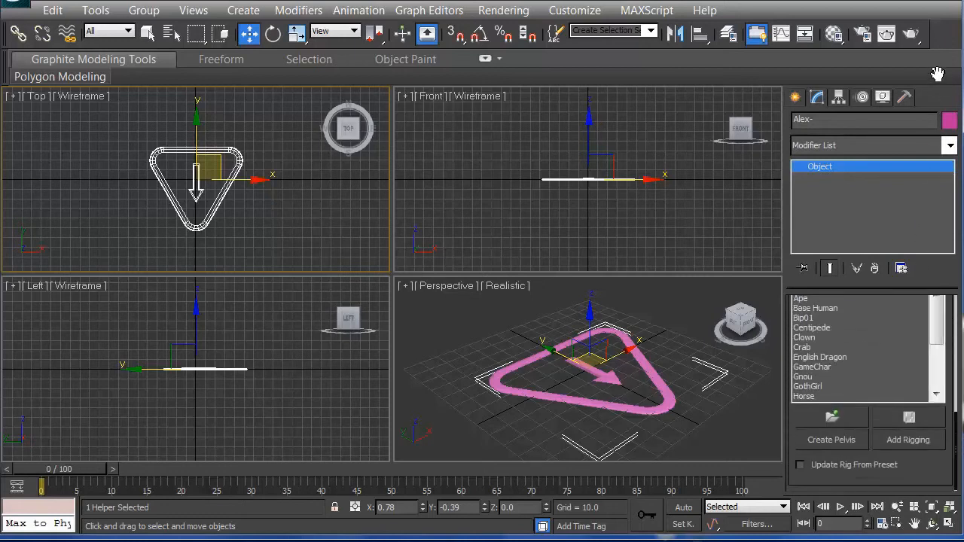
click(832, 444)
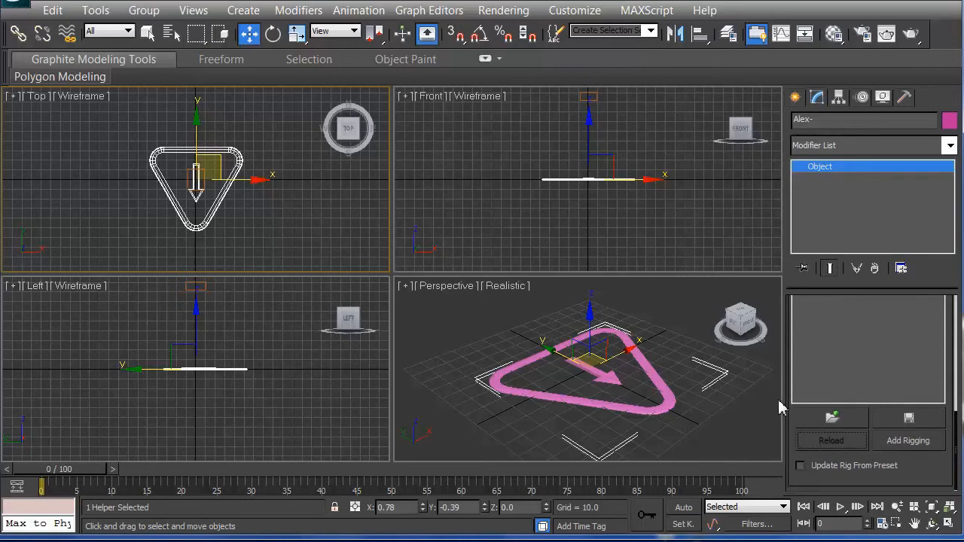
click(201, 288)
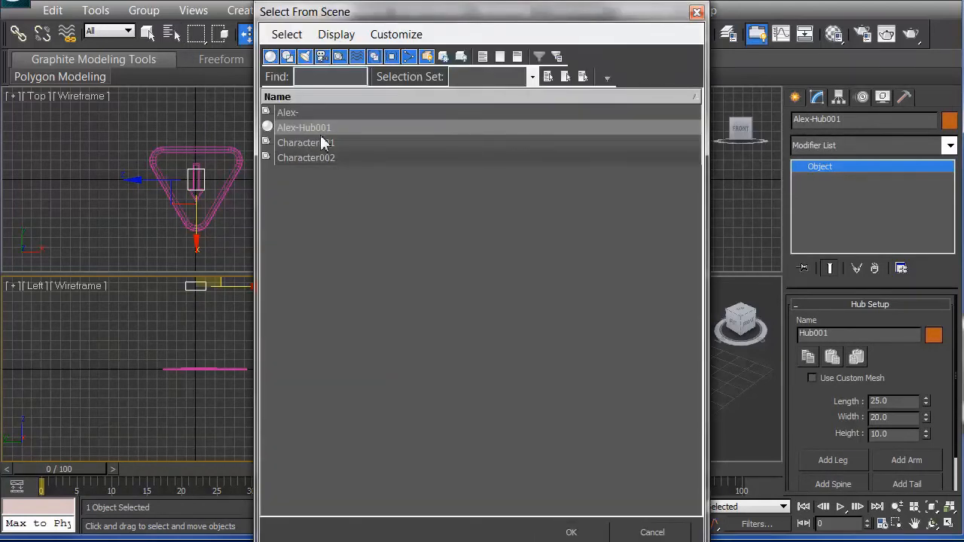
click(696, 12)
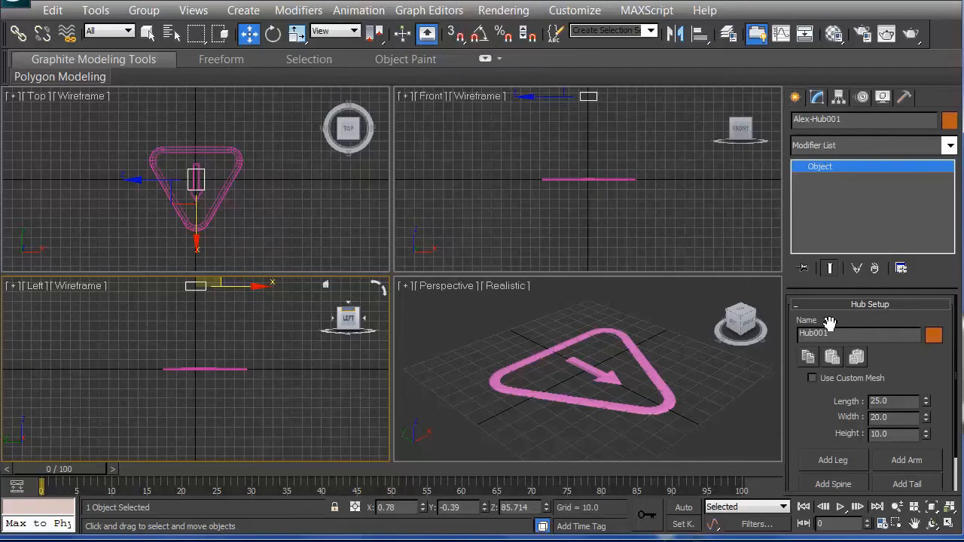
- Add a leg to the pelvis hub and select the leg's upper bone in the Front viewport
click(831, 461)
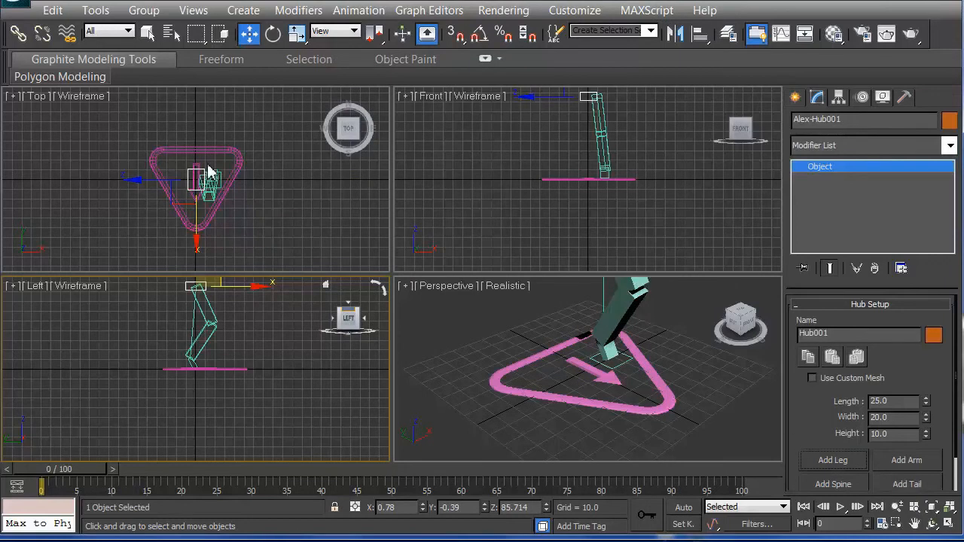
key(alt)
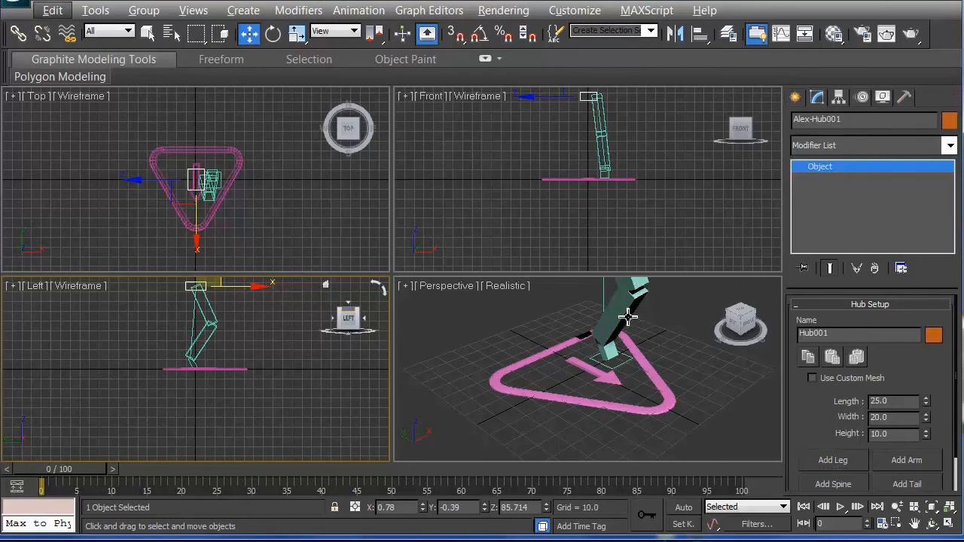
key(alt)
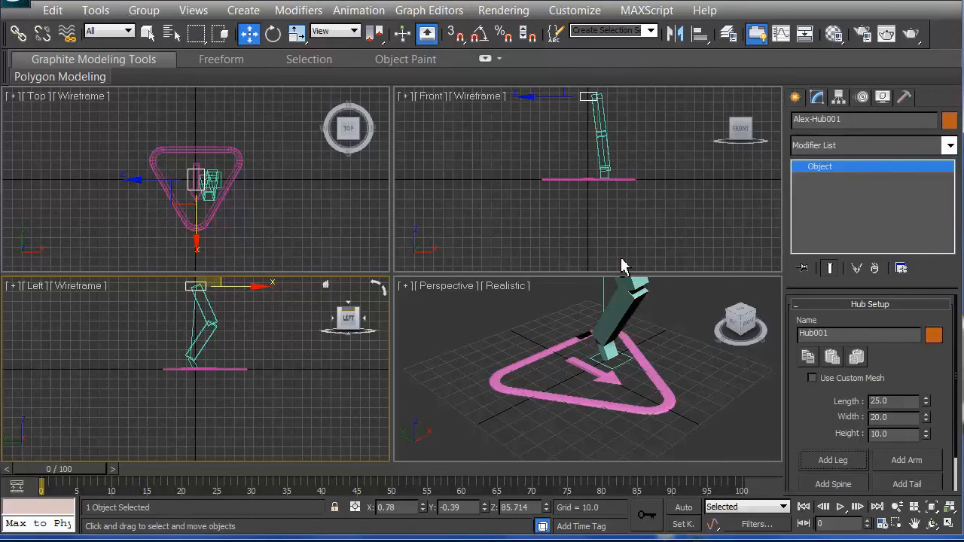
click(605, 128)
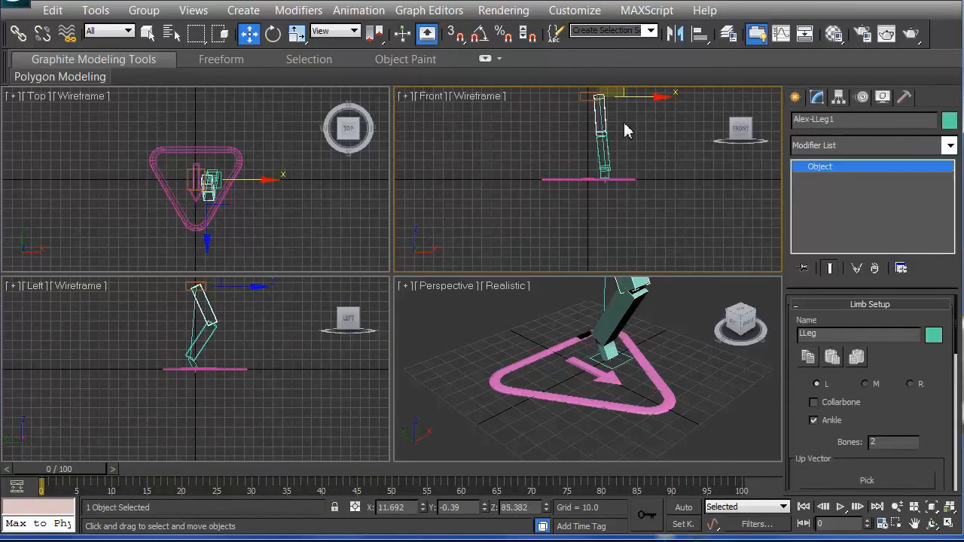